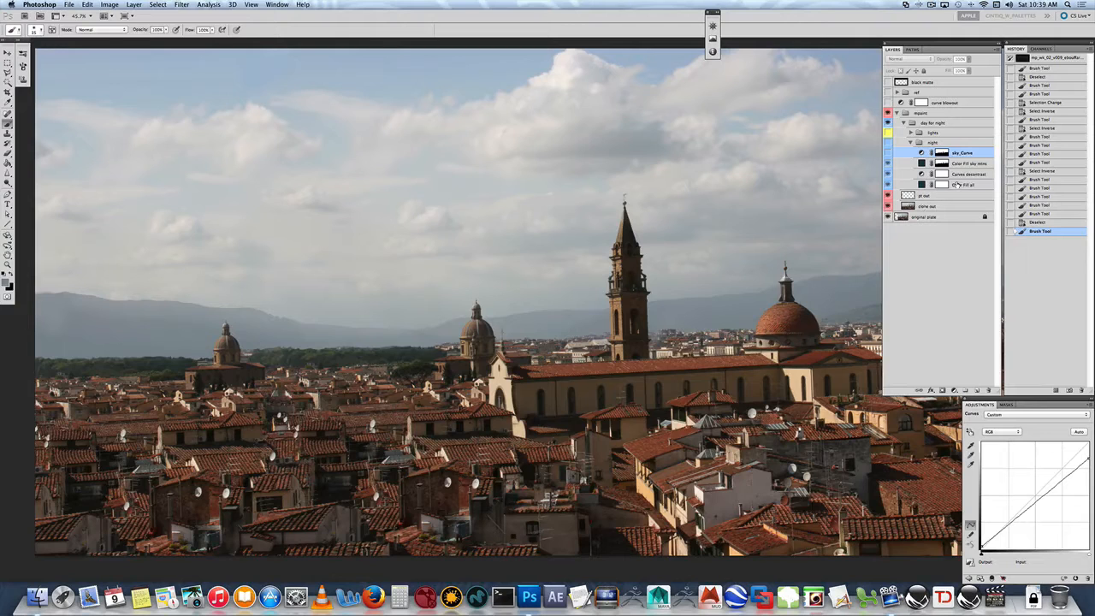
- Open the saved paths and select the VP Right and clock tower paths, shifting the image view
click(914, 49)
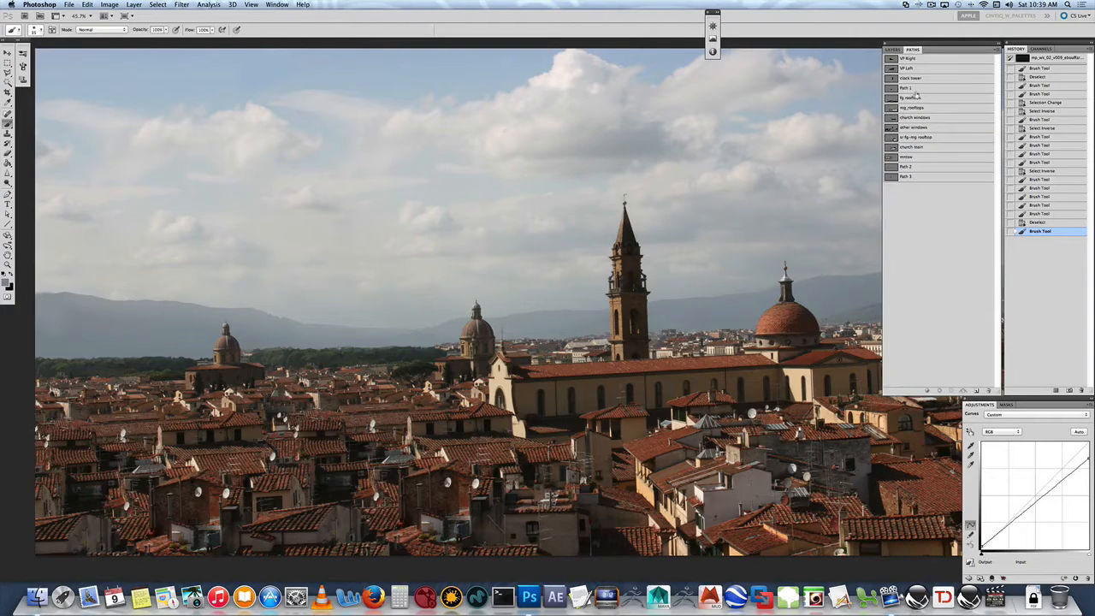
click(919, 60)
click(920, 78)
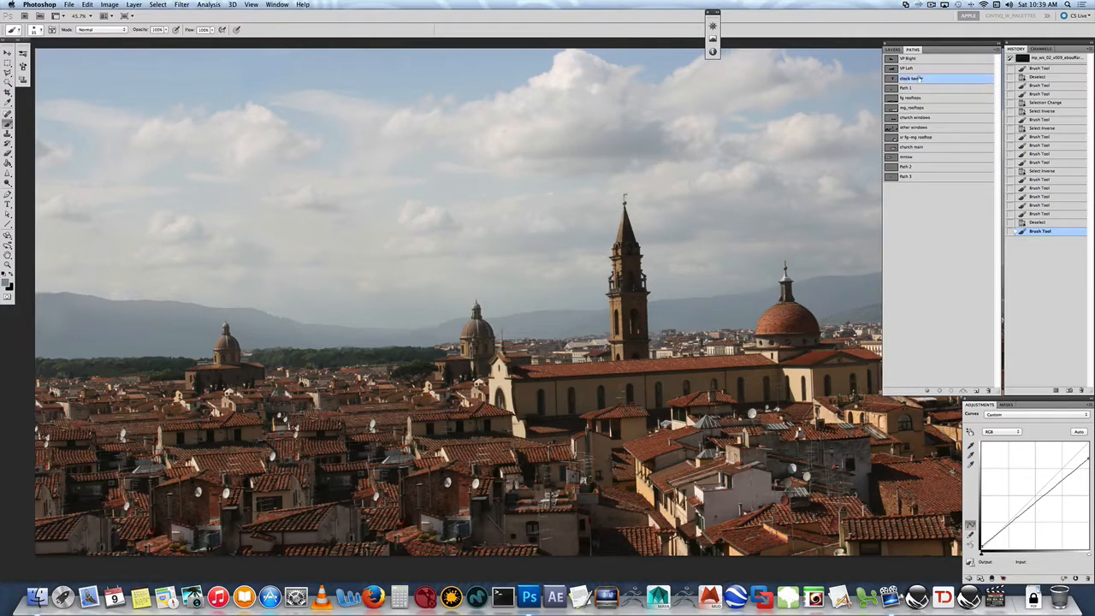
drag(826, 195, 732, 196)
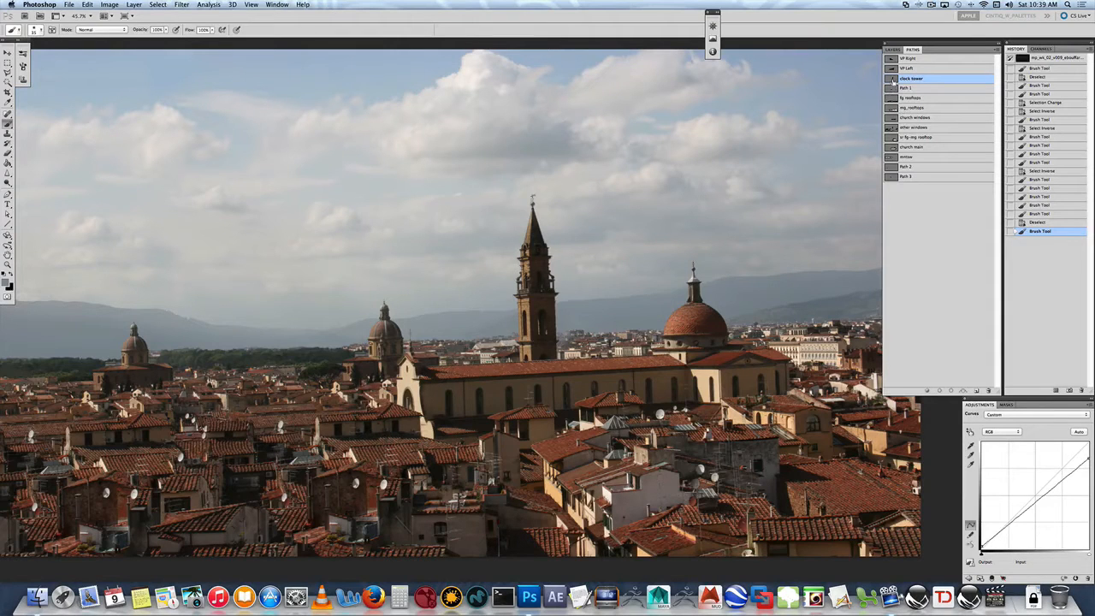
- Load the saved paths one by one as selections, from Path 1 through remove, to inspect their outlines
super+click(896, 89)
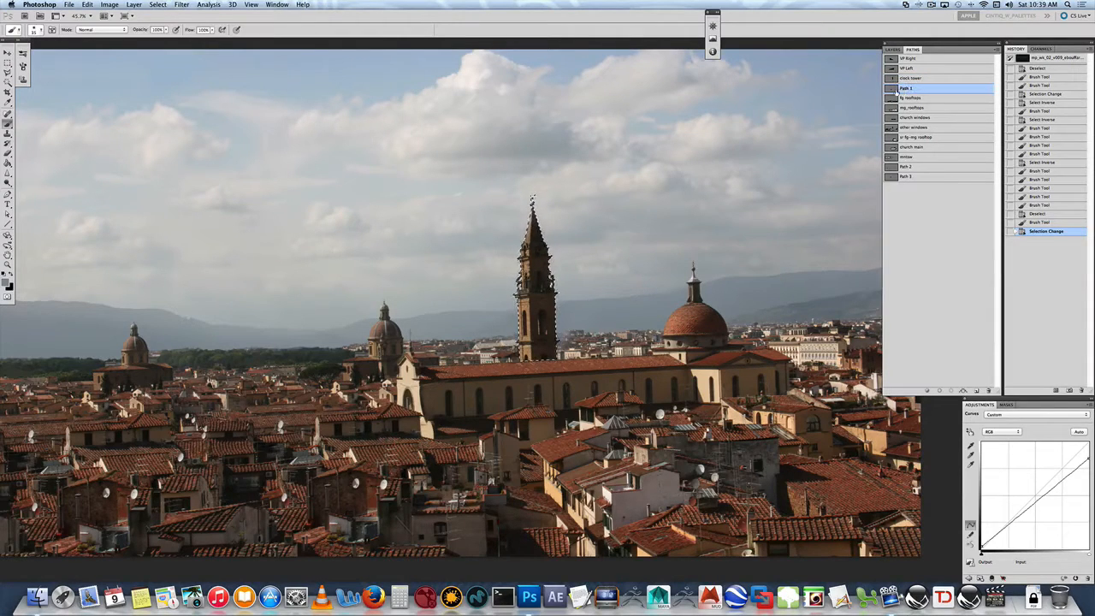
super+click(893, 99)
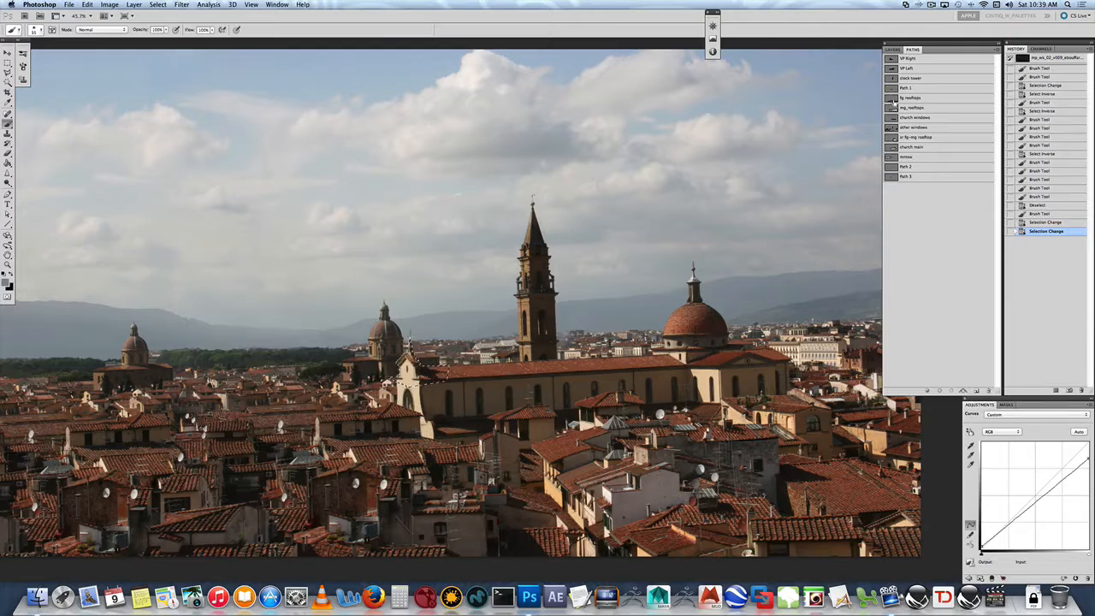
super+click(894, 100)
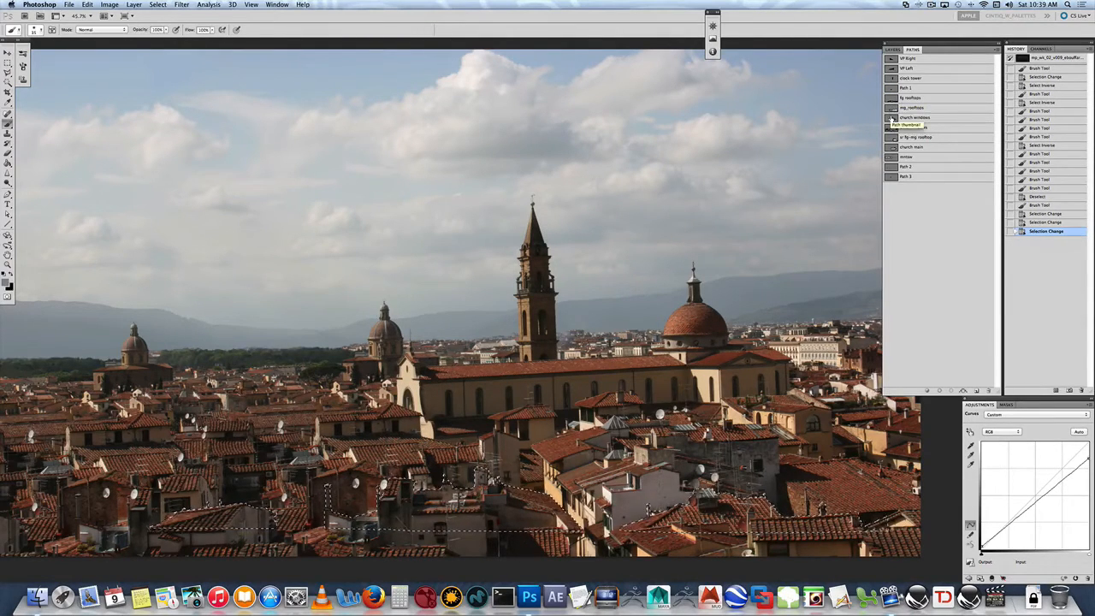
super+click(893, 118)
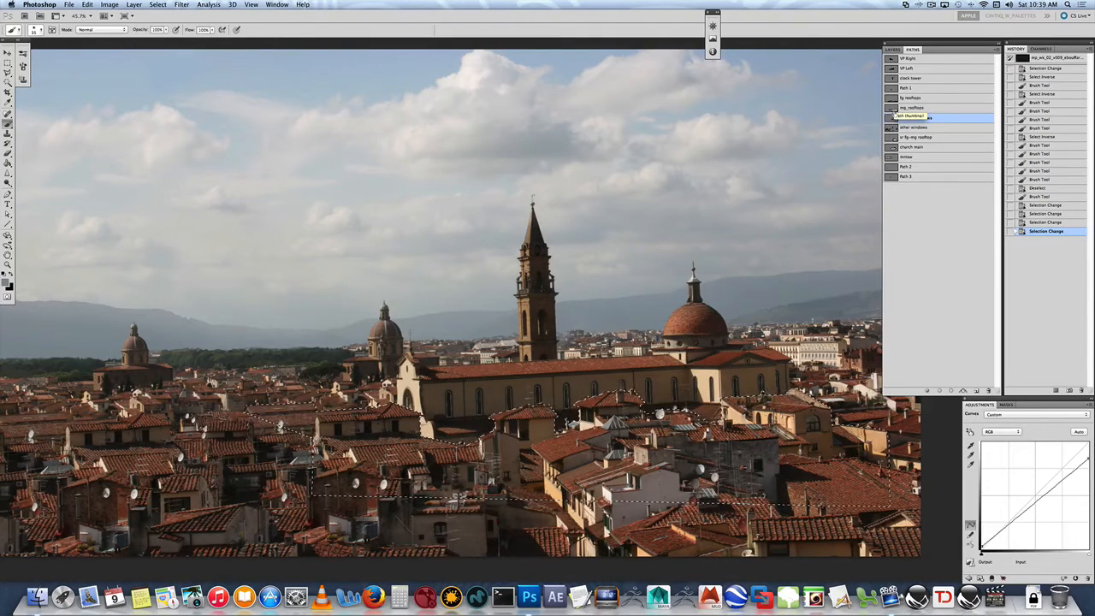
super+click(893, 129)
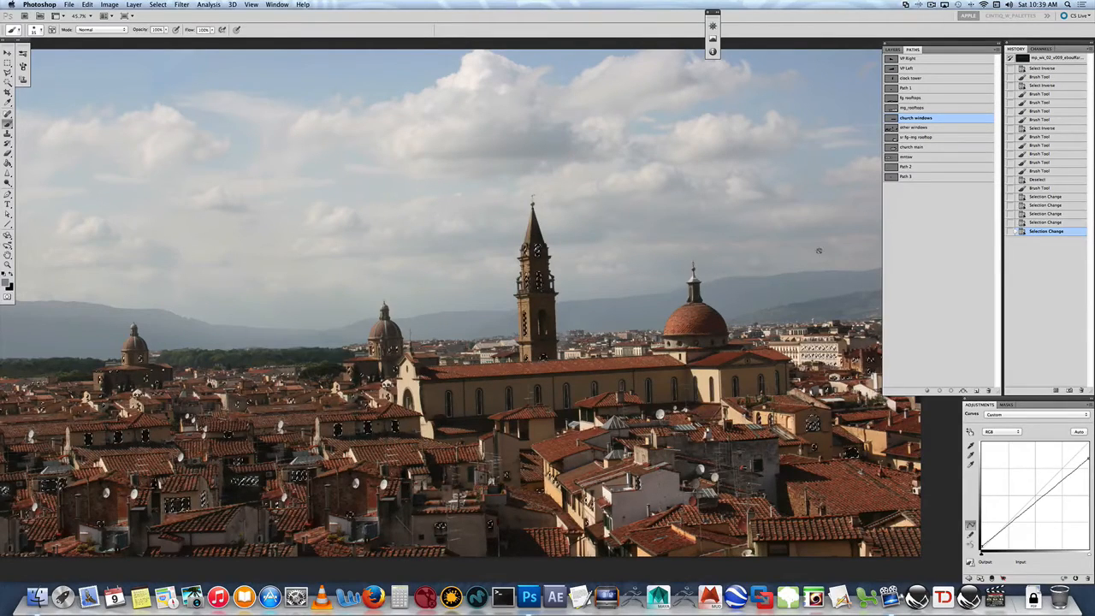
super+click(894, 120)
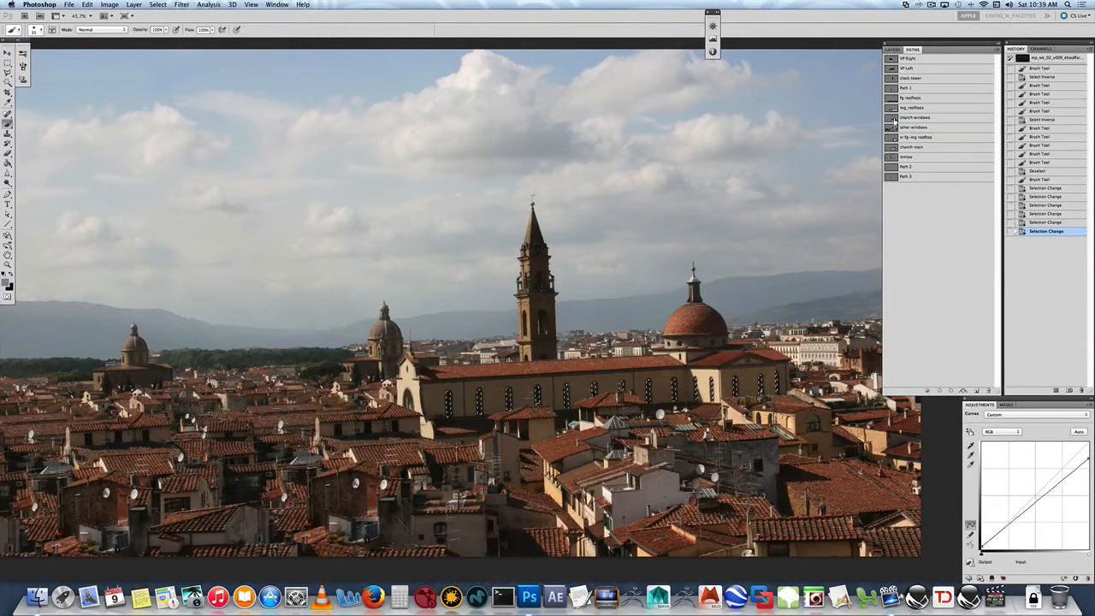
click(895, 138)
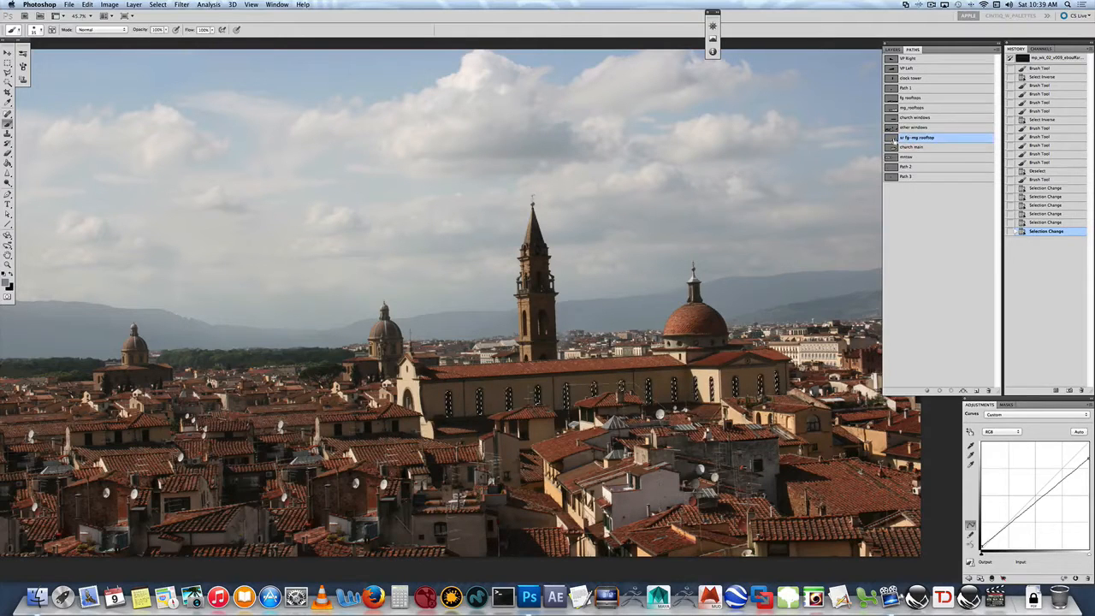
super+click(894, 147)
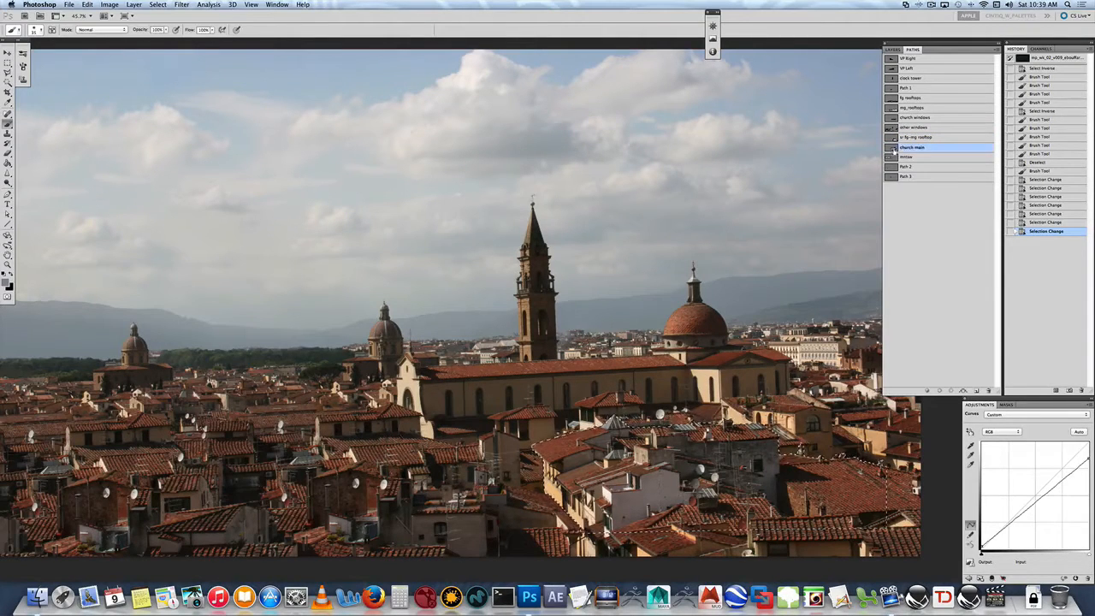
click(894, 158)
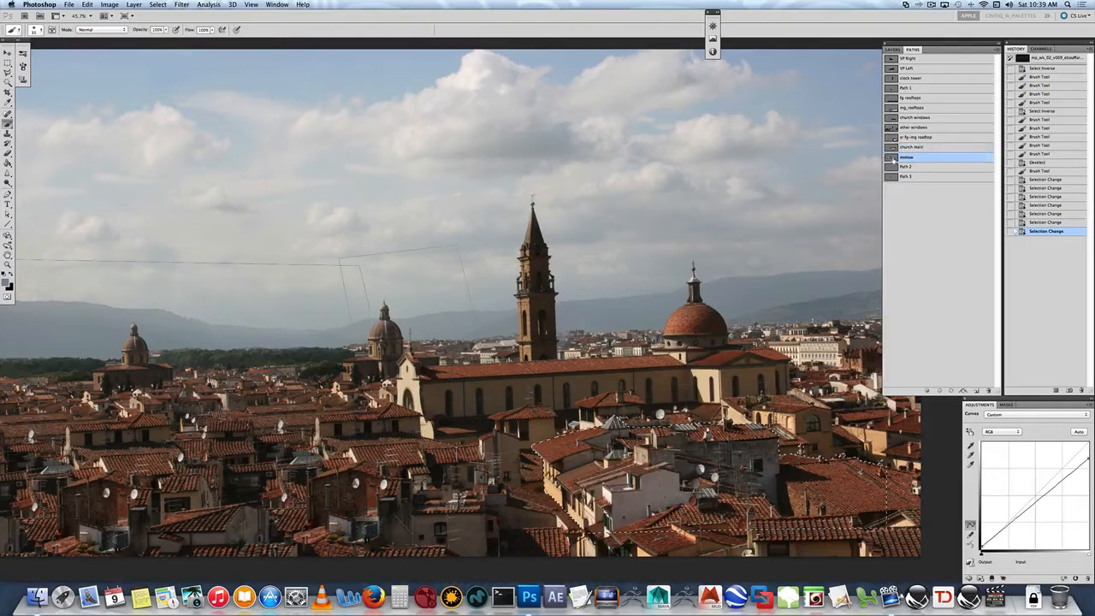
- Inspect the remaining remove, Path 2 and Path 3 paths as selections
double_click(906, 158)
click(908, 169)
super+click(894, 170)
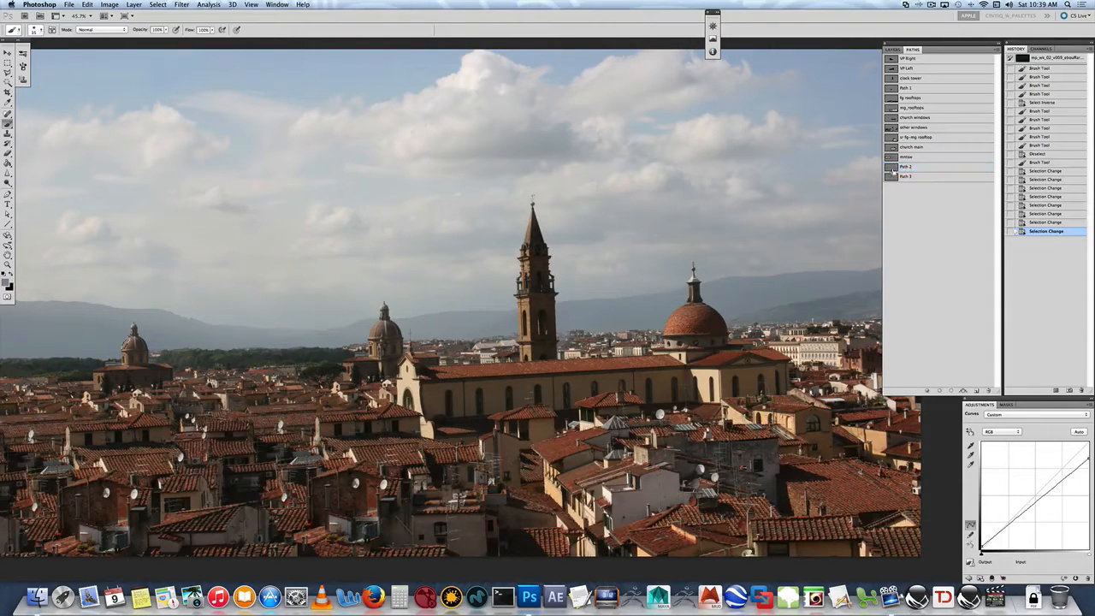
double_click(895, 177)
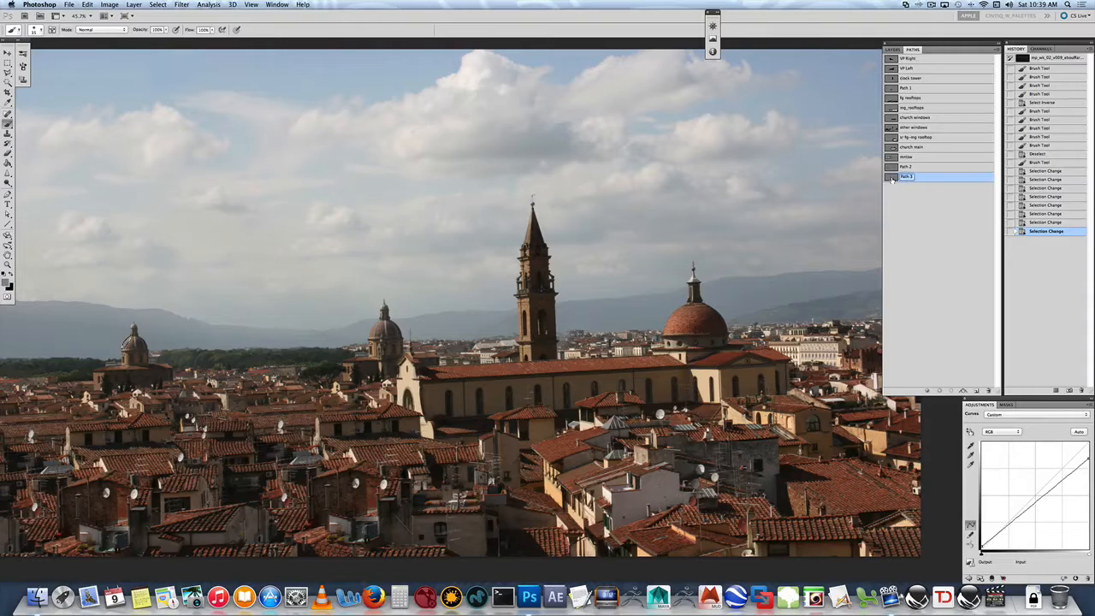
click(909, 193)
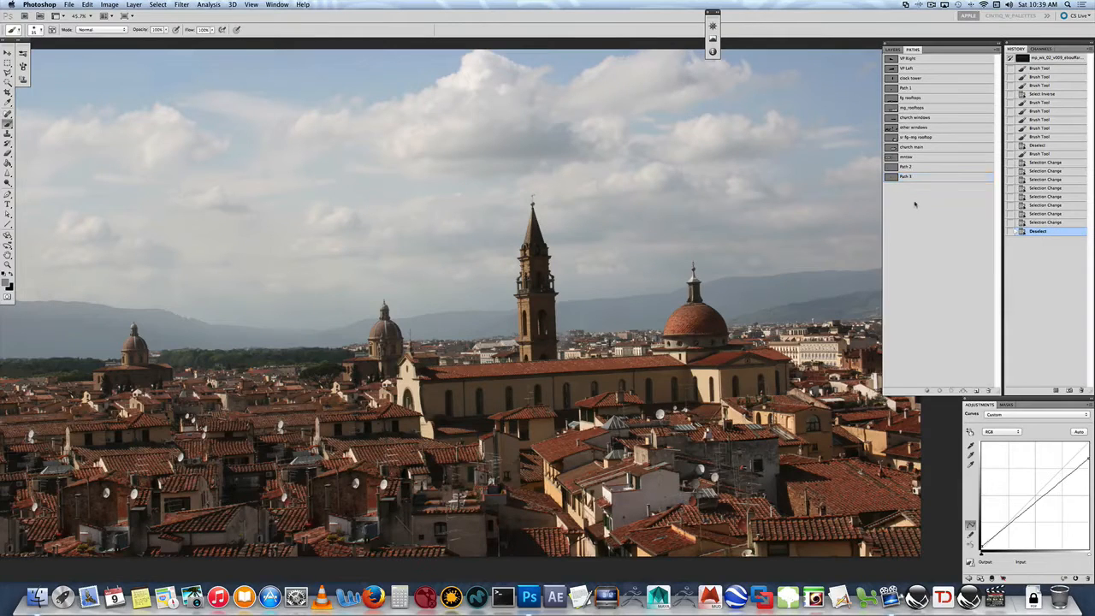
- Examine the city and sky_alpha only alpha channels as overlays on the composite image
click(1042, 50)
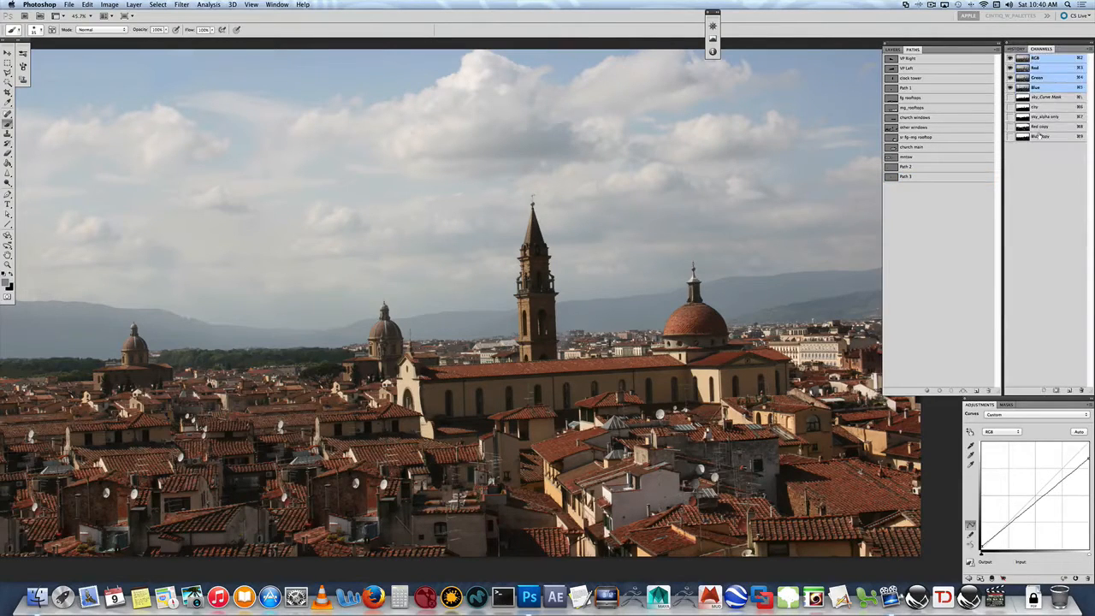
click(1043, 107)
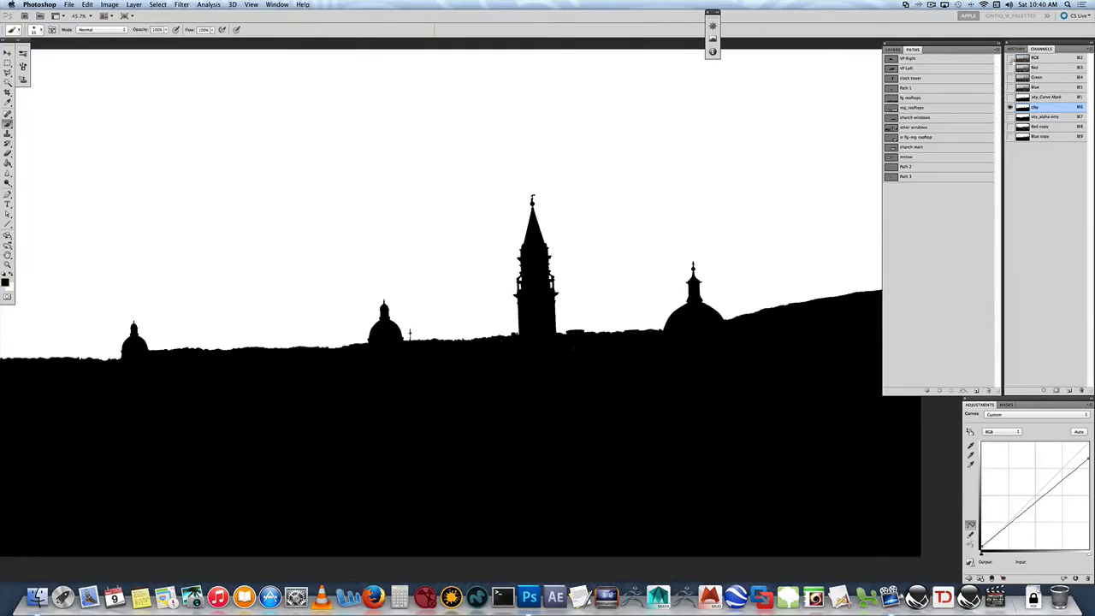
click(1011, 58)
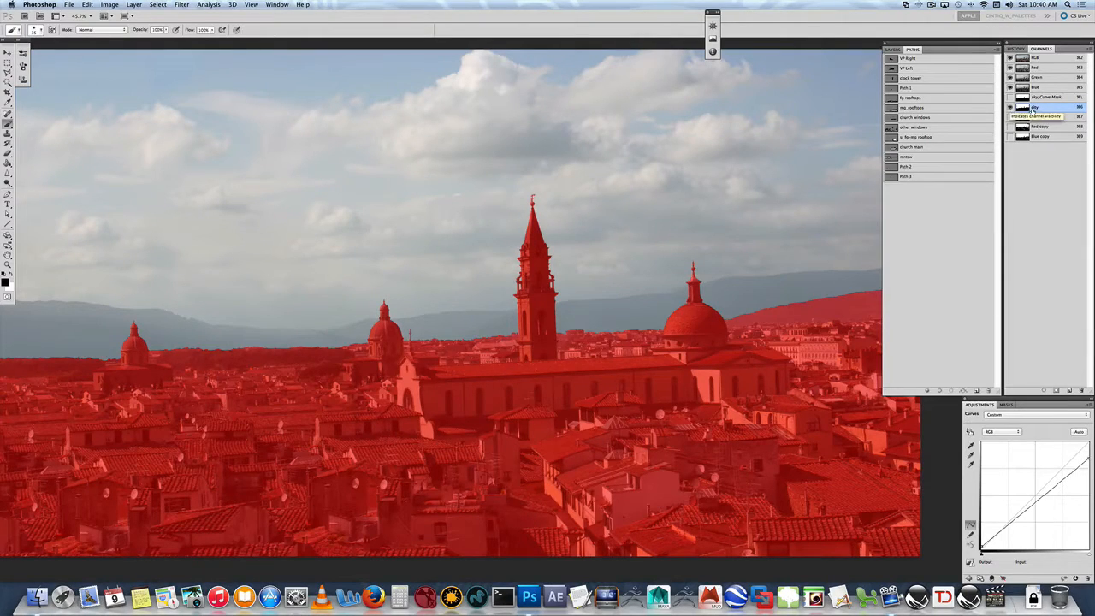
key(v)
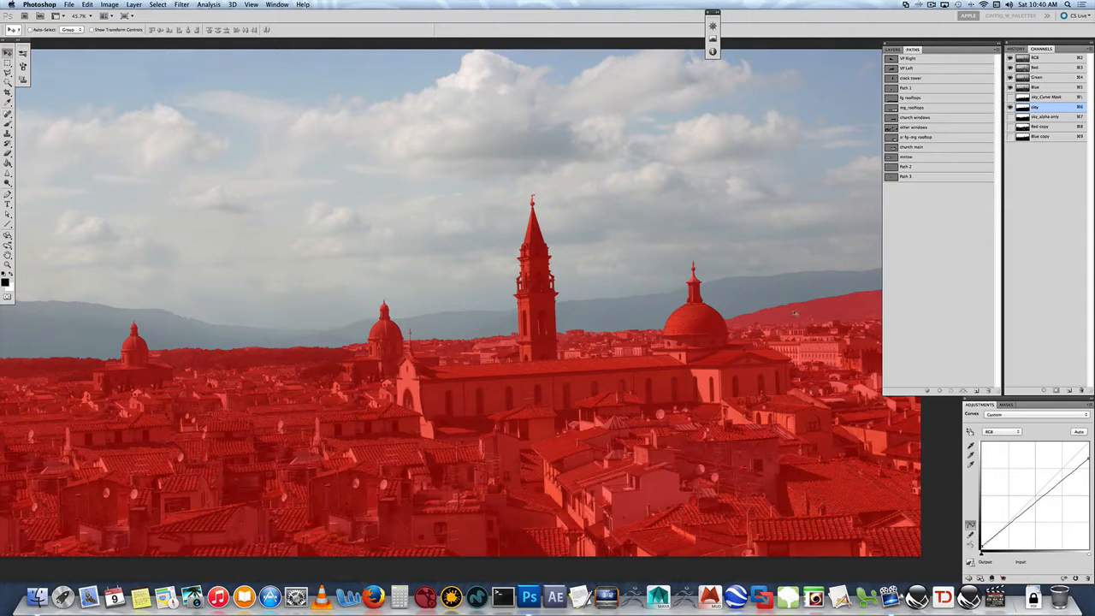
click(1041, 120)
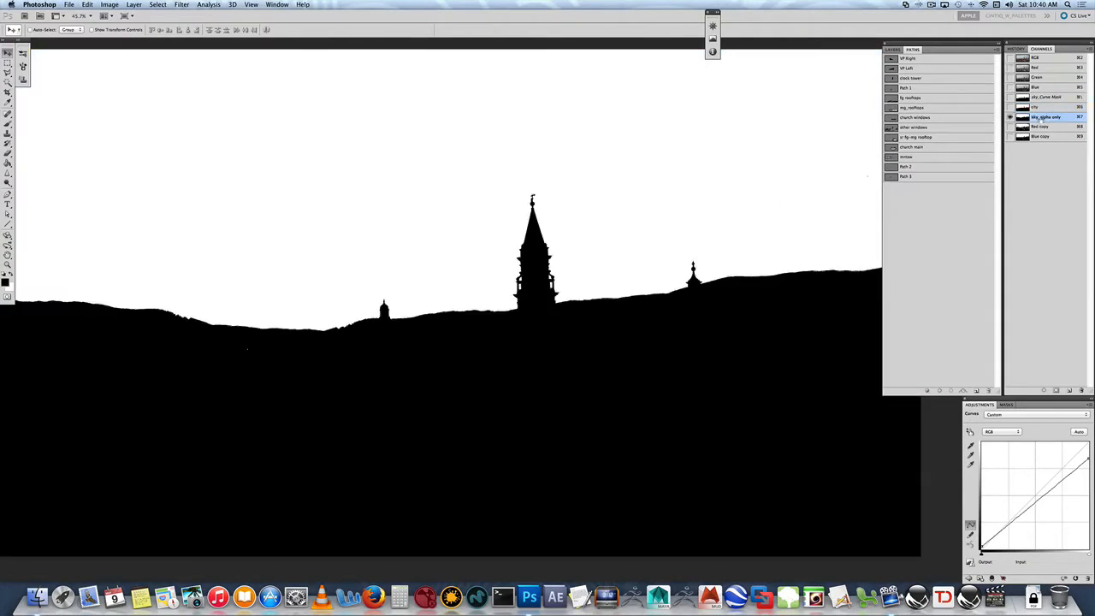
click(1011, 59)
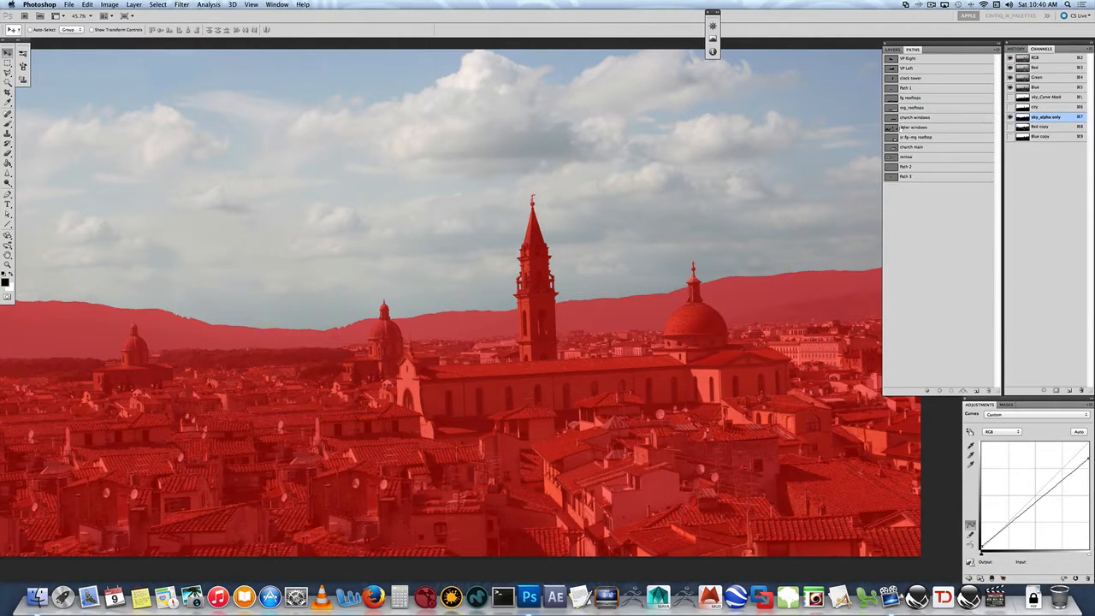
click(1061, 60)
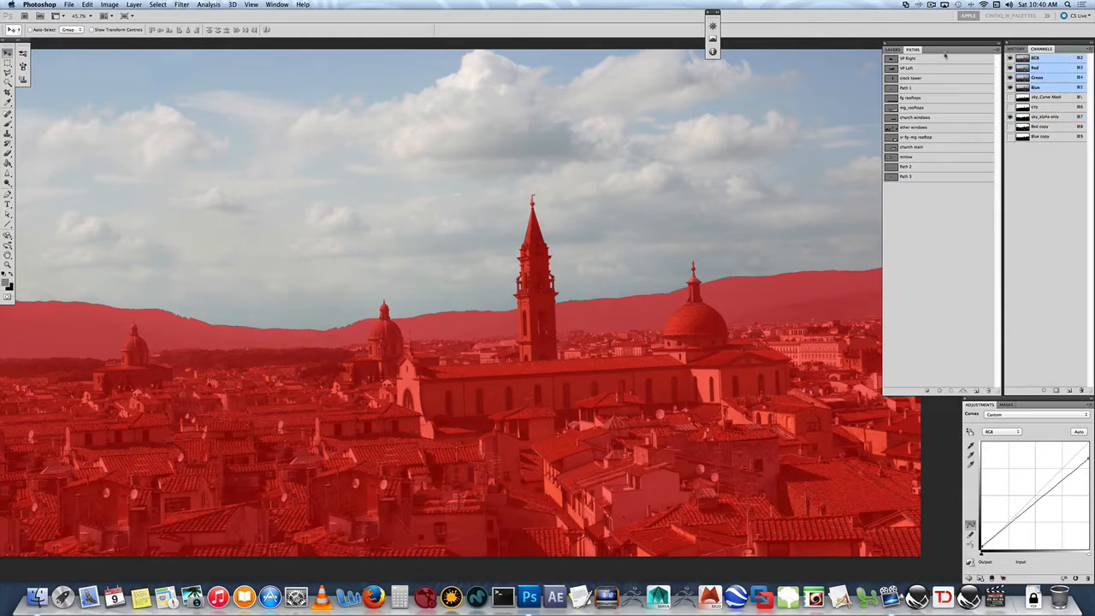
click(1012, 116)
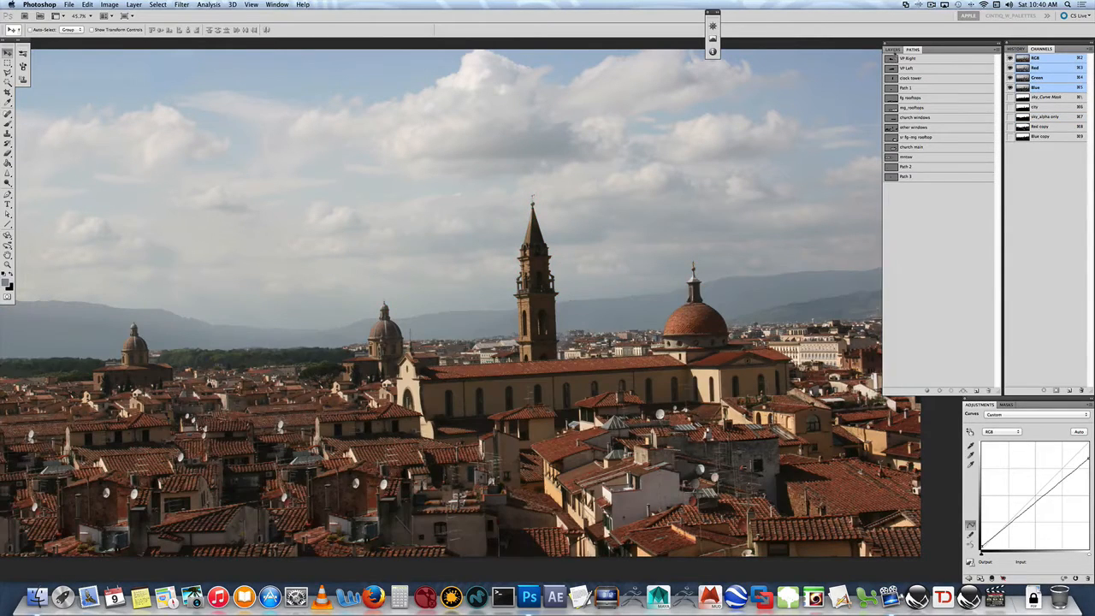
- Expand the day for night and night layer groups and turn on the Color Fill all layer
click(895, 50)
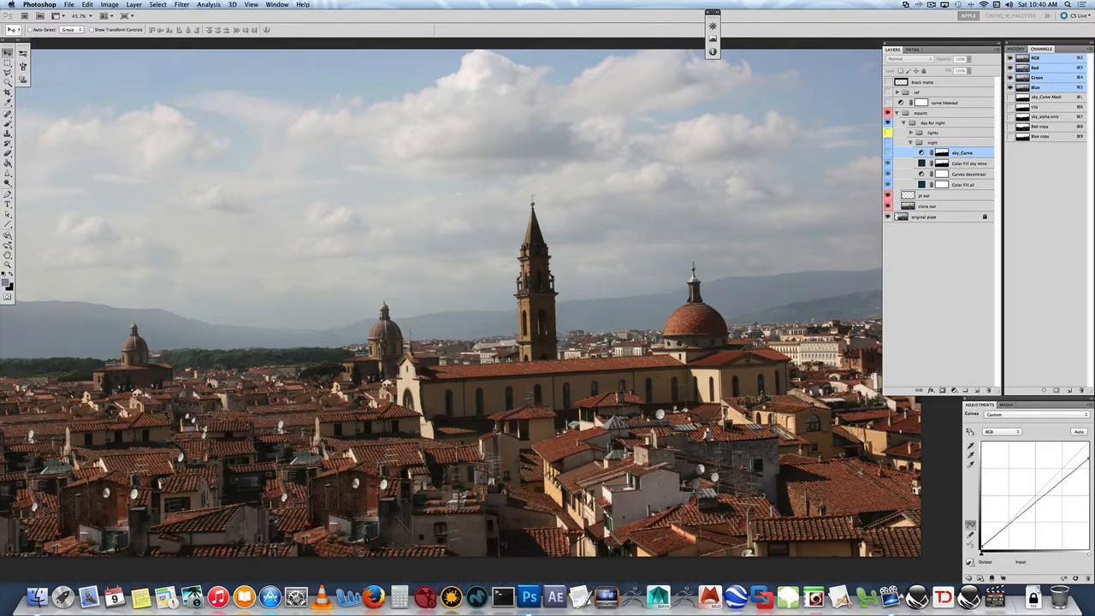
click(951, 196)
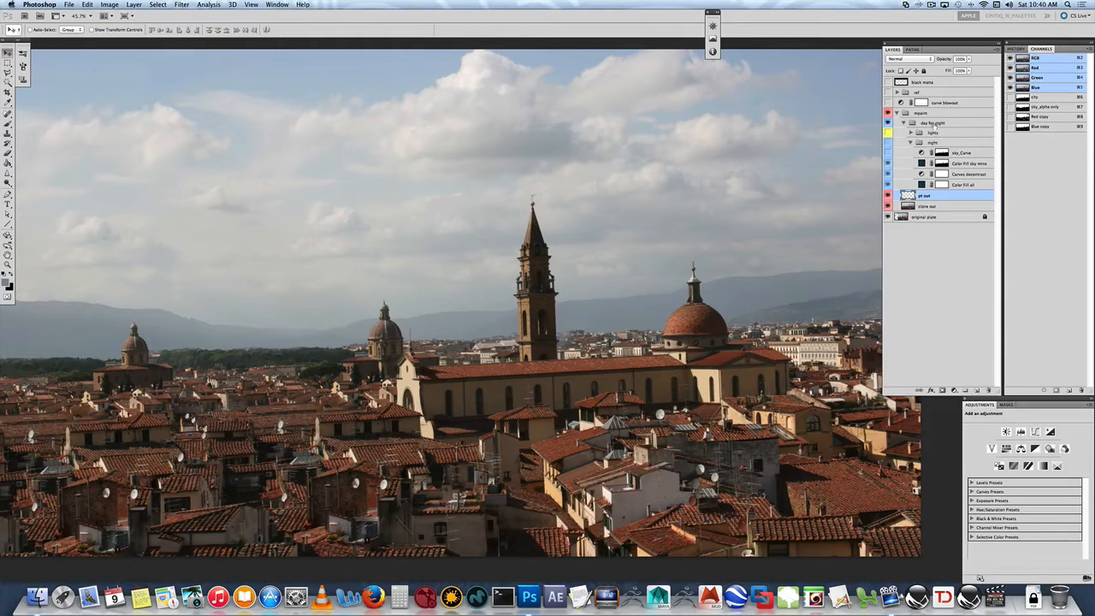
click(935, 125)
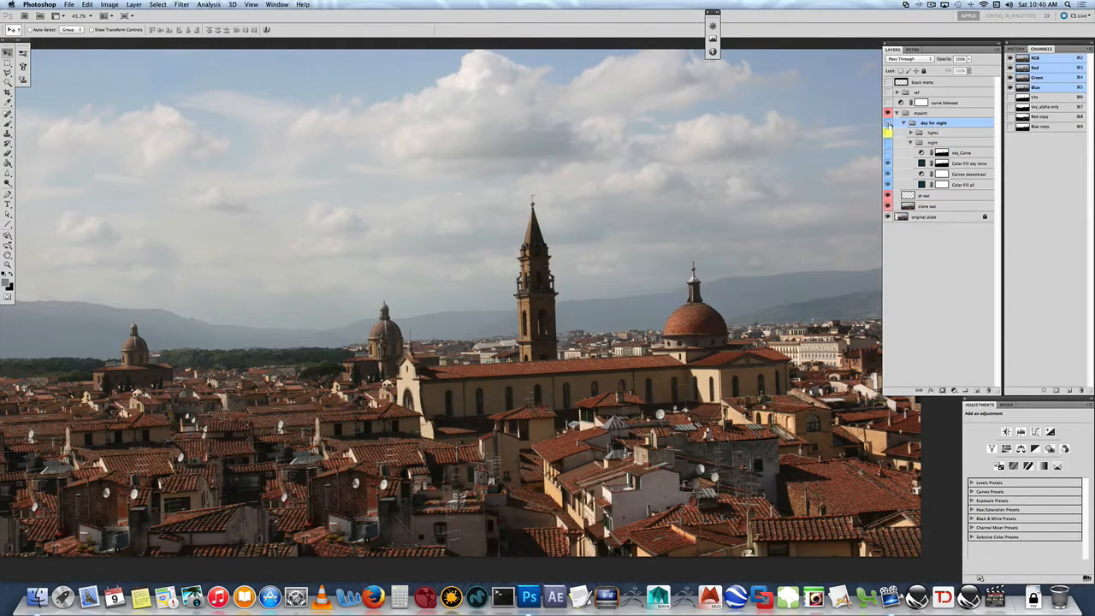
click(926, 143)
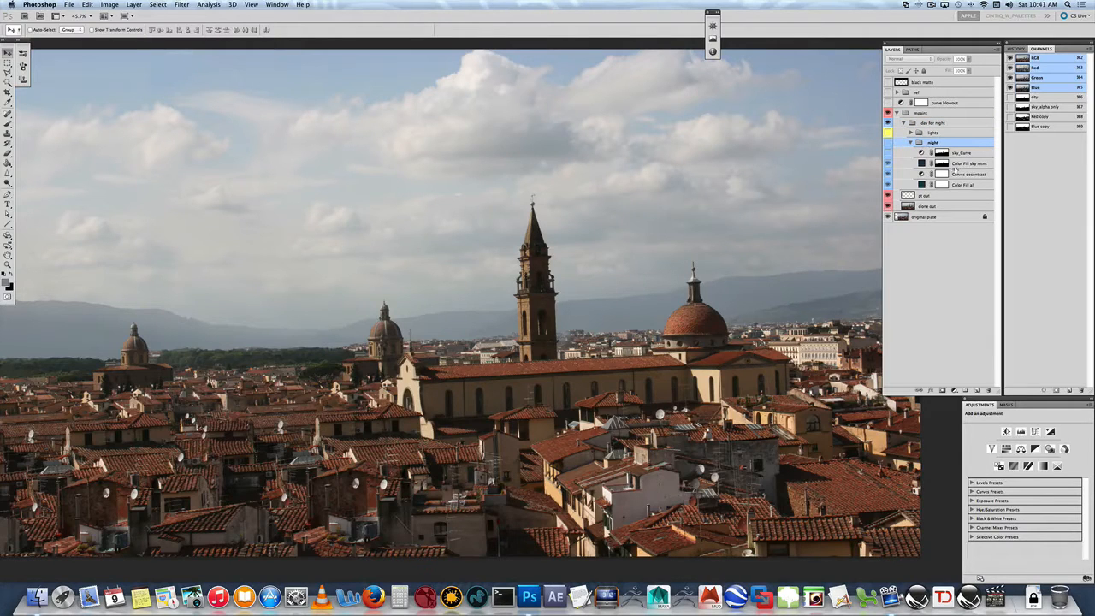
click(933, 134)
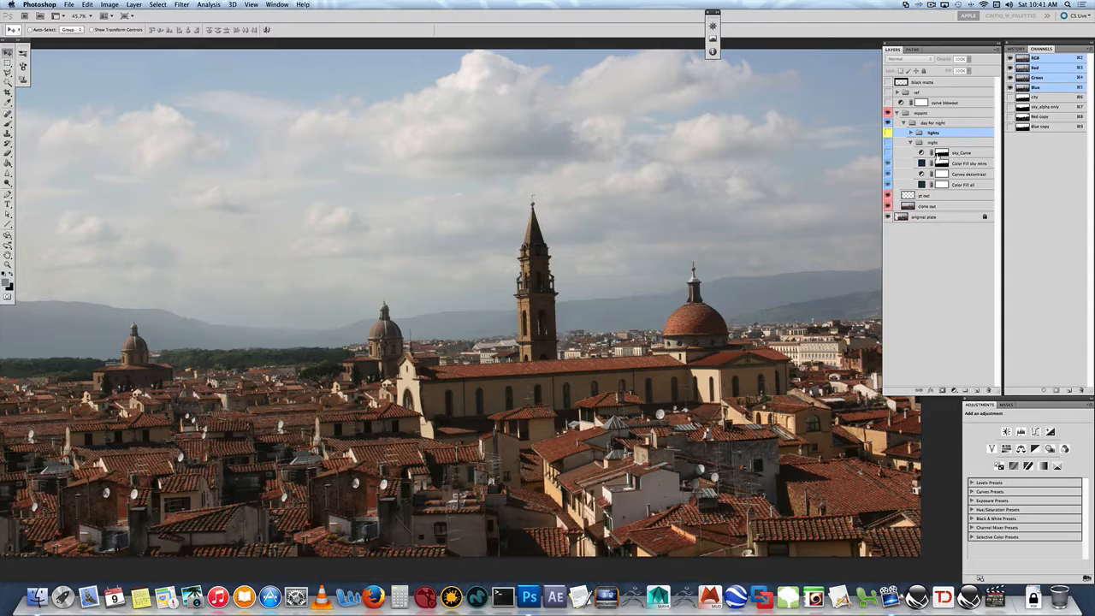
click(955, 186)
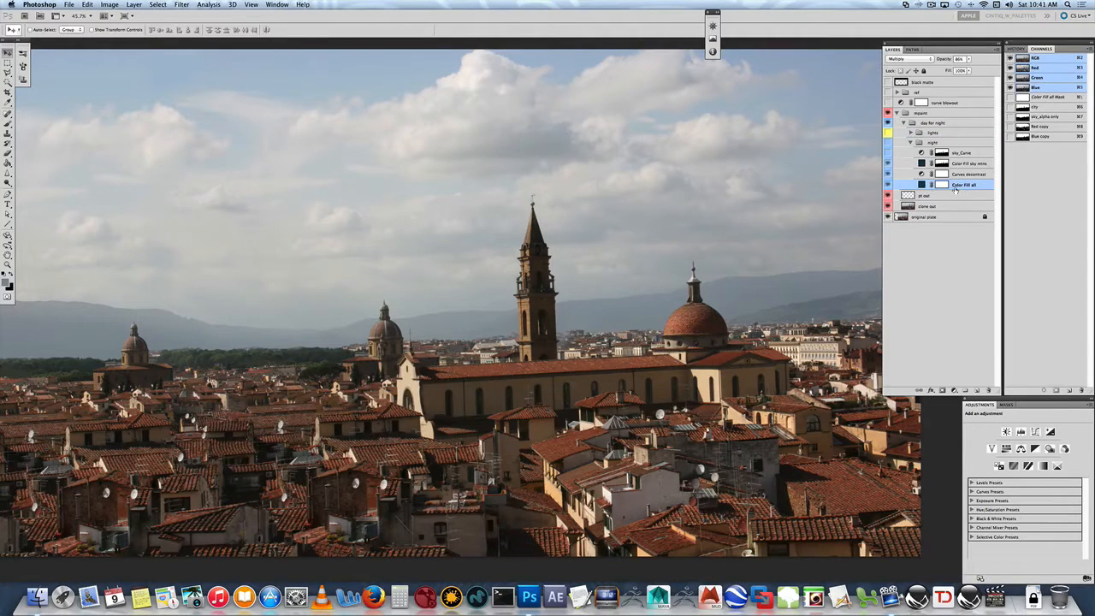
click(887, 185)
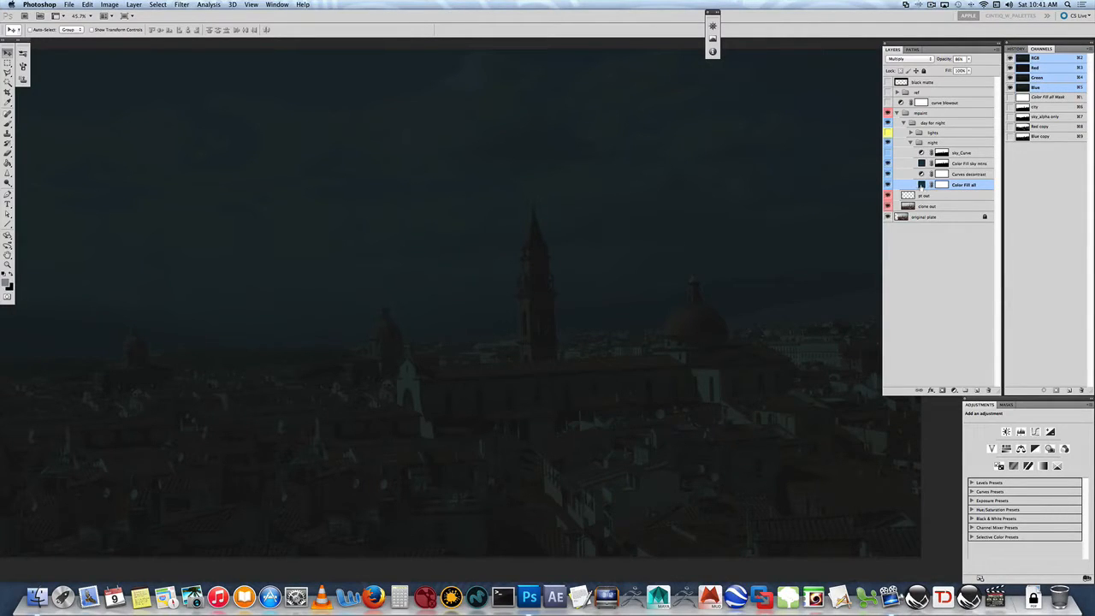
- Adjust the Color Fill all layer's dark teal fill colour slightly in the colour picker
double_click(922, 185)
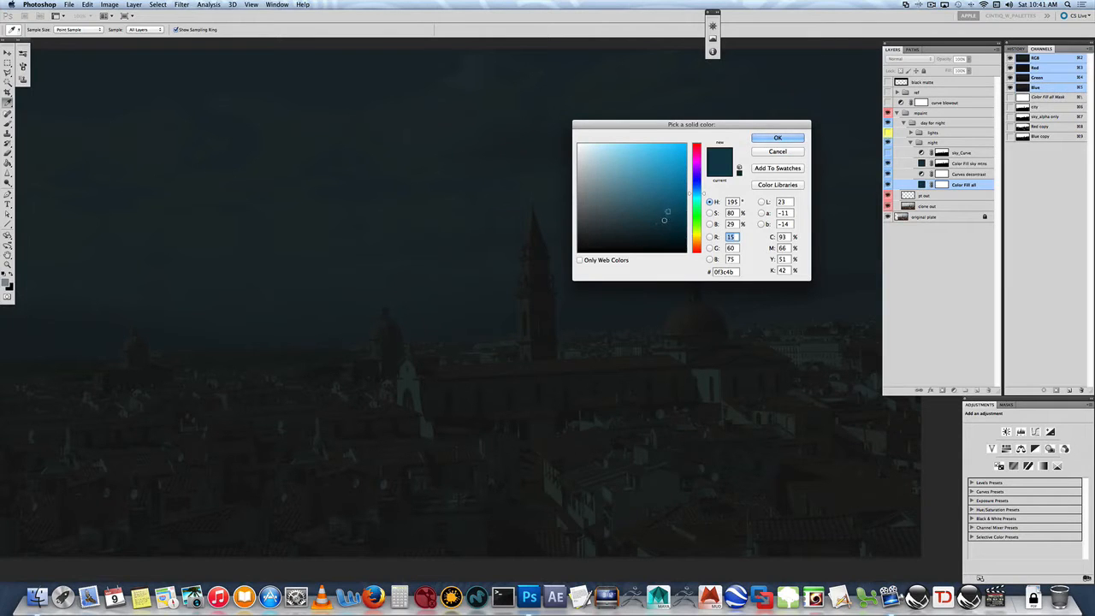
mouse_move(661, 219)
mouse_down()
mouse_move(629, 176)
mouse_move(648, 156)
mouse_move(659, 229)
mouse_move(640, 241)
mouse_move(662, 232)
mouse_move(664, 209)
mouse_up()
click(775, 140)
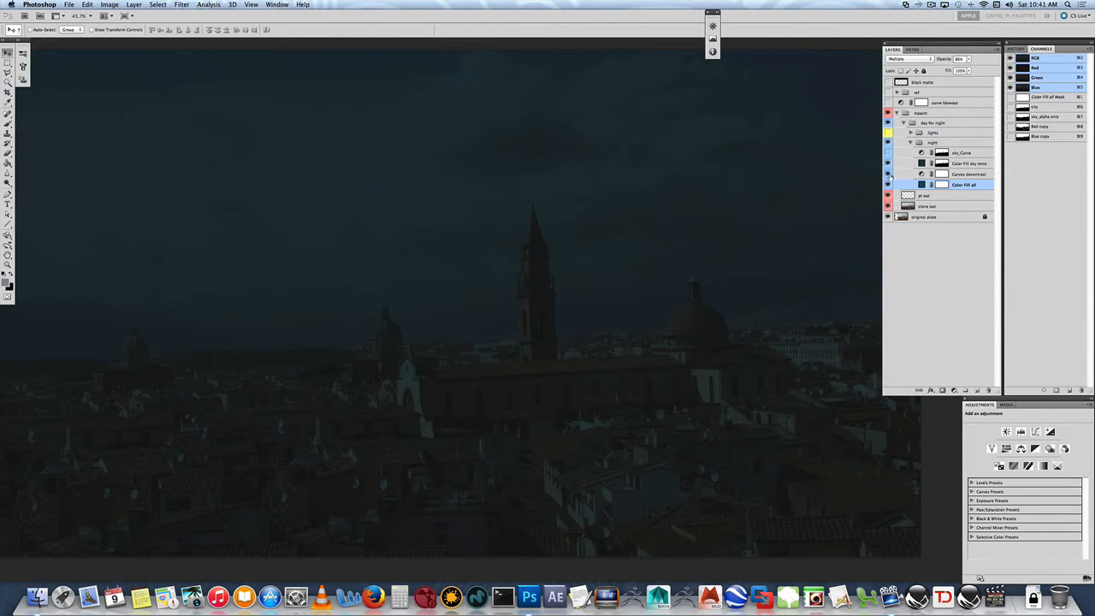
- Toggle the Curves desaturate and Color Fill all layers to compare, leaving only Curves desaturate visible
click(888, 174)
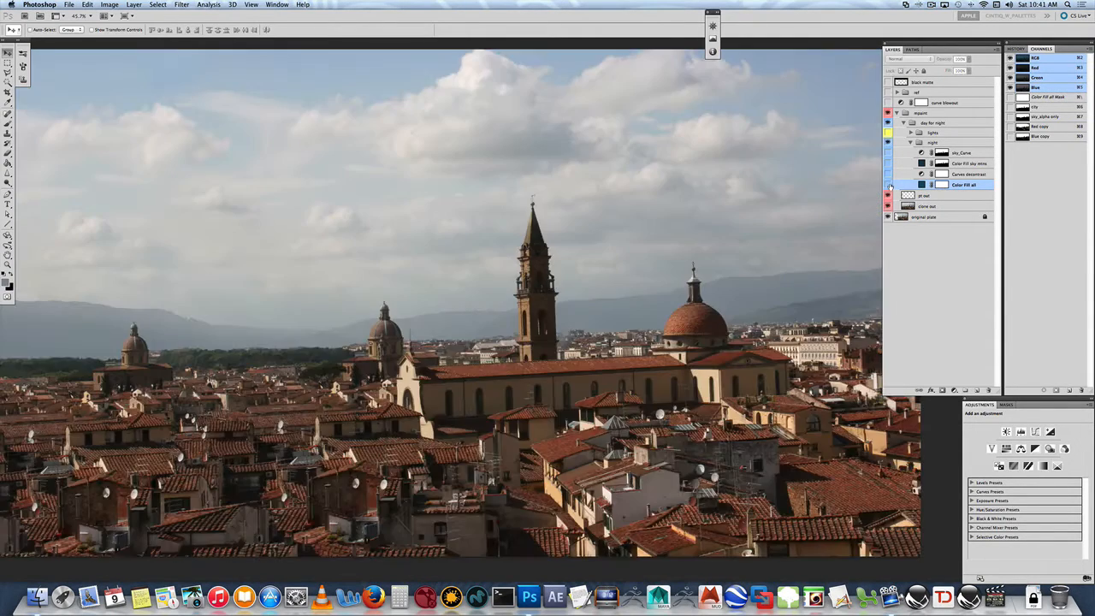
click(888, 184)
click(888, 185)
click(889, 185)
click(888, 184)
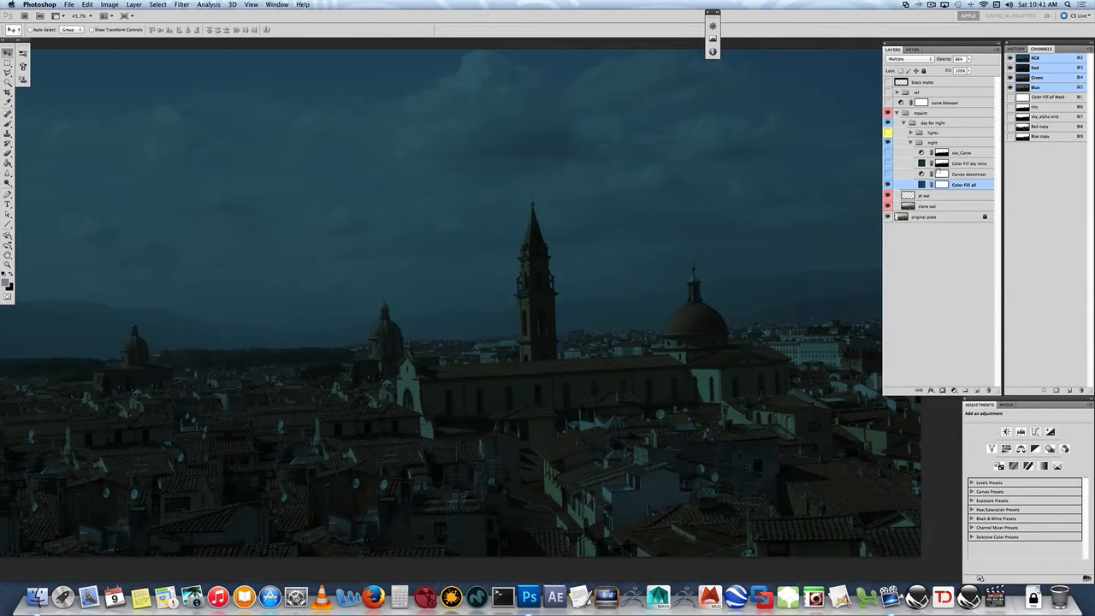
click(888, 183)
click(888, 175)
- Float the Curves panel for the Curves desaturate layer and nudge its black point
click(954, 175)
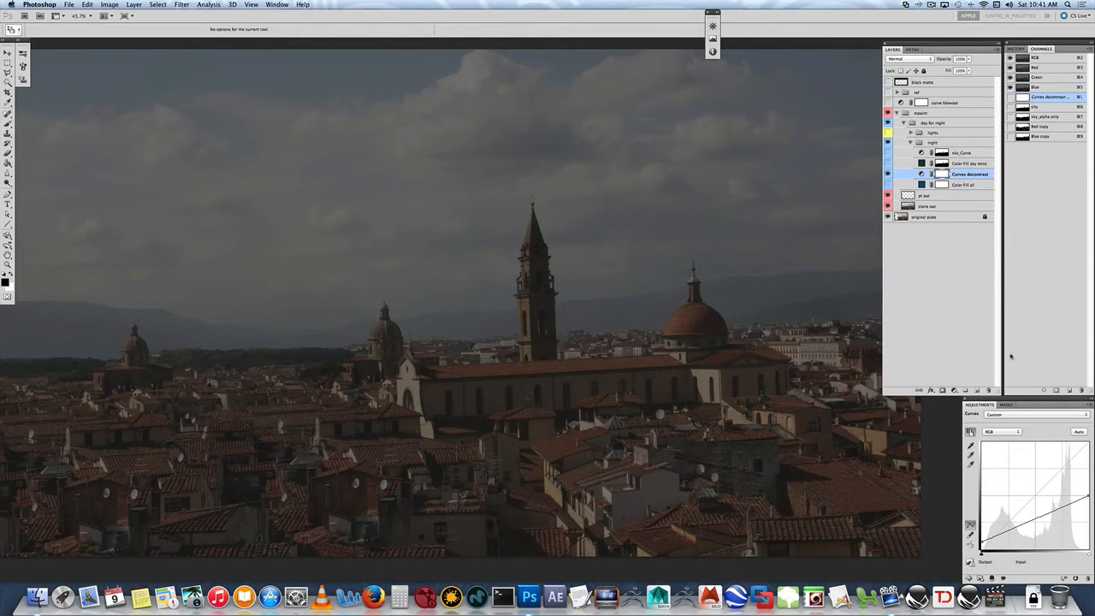
drag(1042, 404, 692, 65)
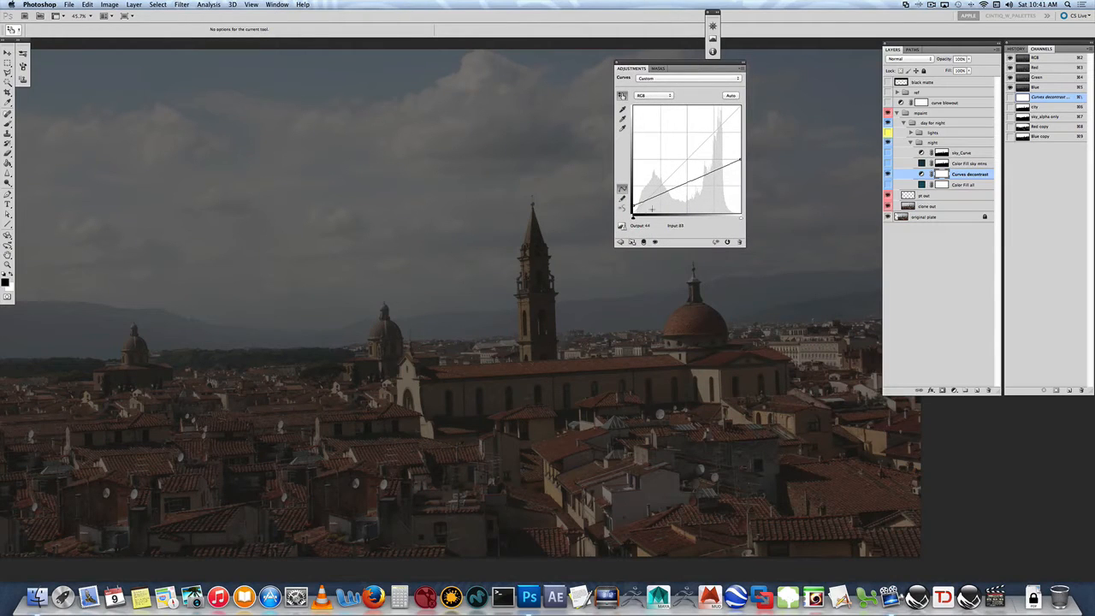
drag(634, 203, 633, 207)
- Compare the Curves desaturate layer on and off and set its curve's black point output to 30
click(888, 175)
click(887, 175)
click(928, 274)
key(v)
click(962, 175)
drag(635, 208, 634, 201)
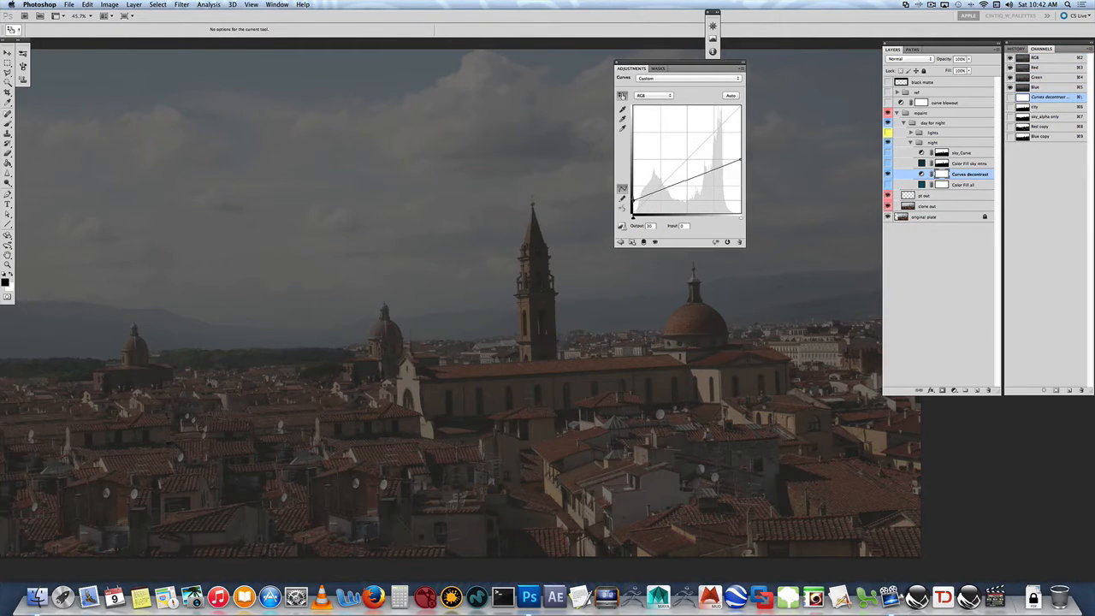
- Show the Color Fill all layer again and dock the Adjustments panel back in place
click(944, 218)
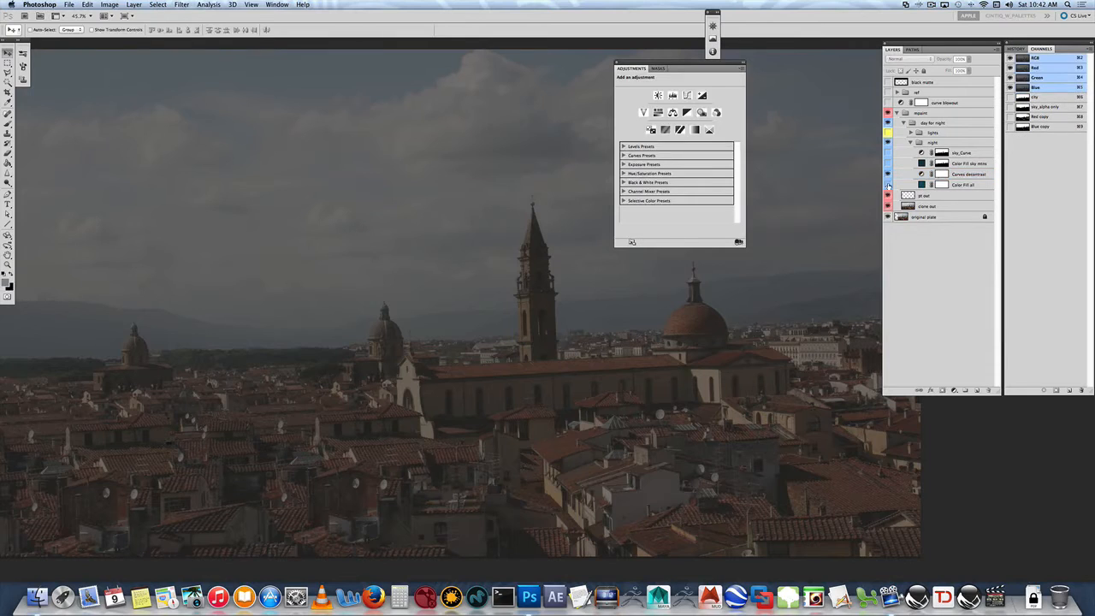
click(888, 185)
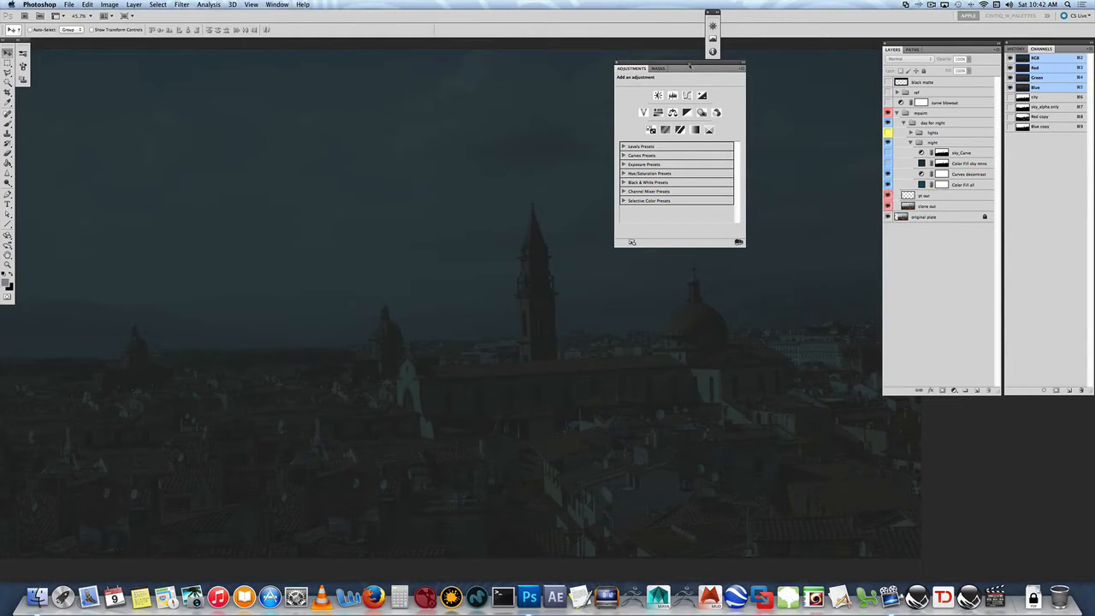
drag(689, 68, 1007, 400)
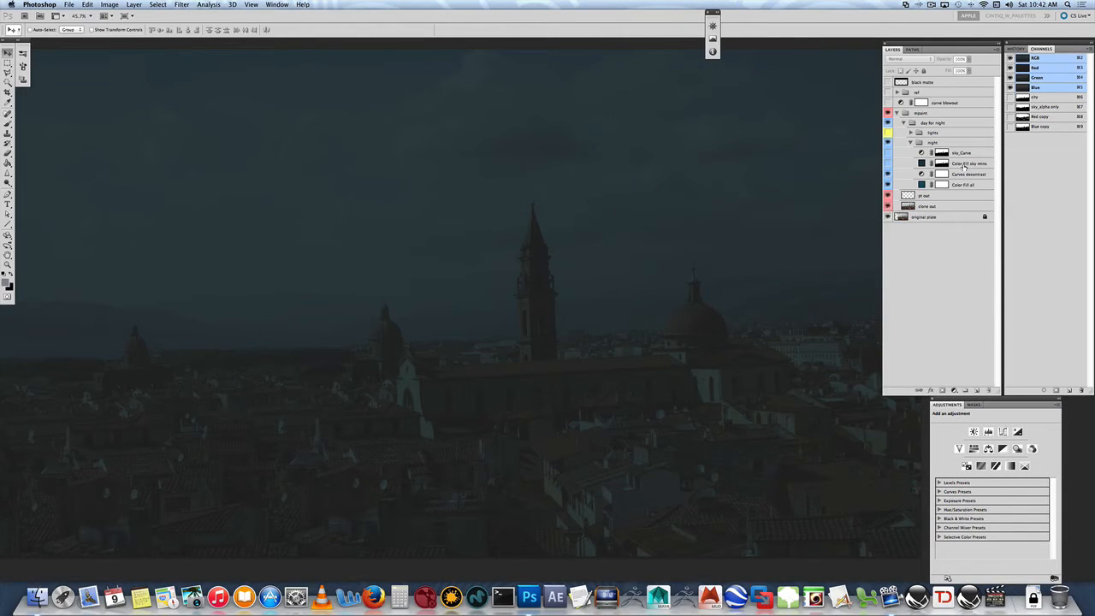
- Load the Color Fill sky mess layer's mask as a selection and delete that layer mask
click(965, 167)
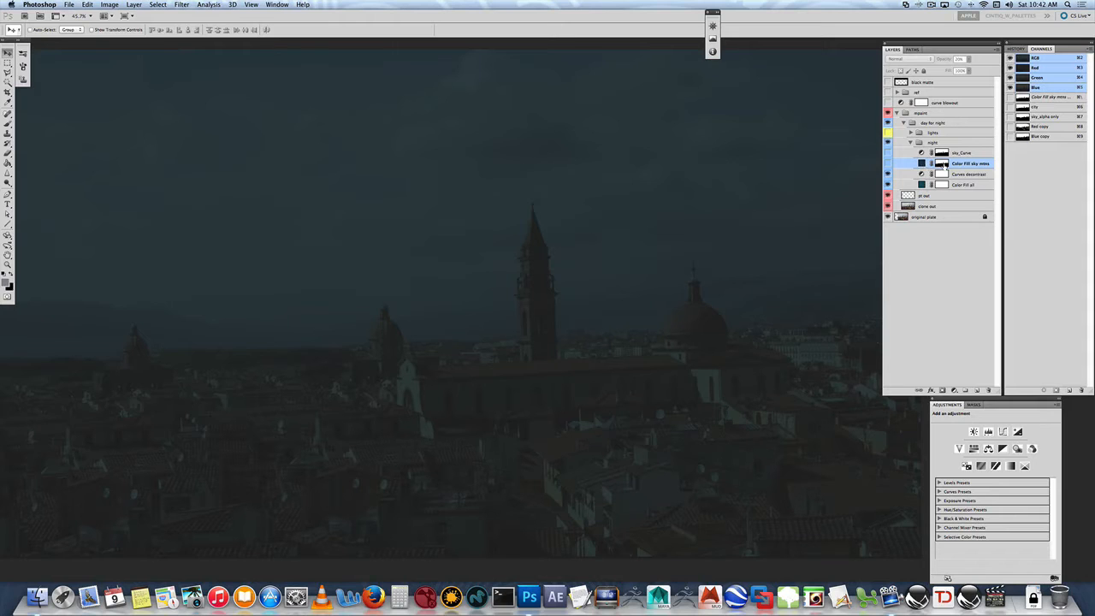
super+click(942, 165)
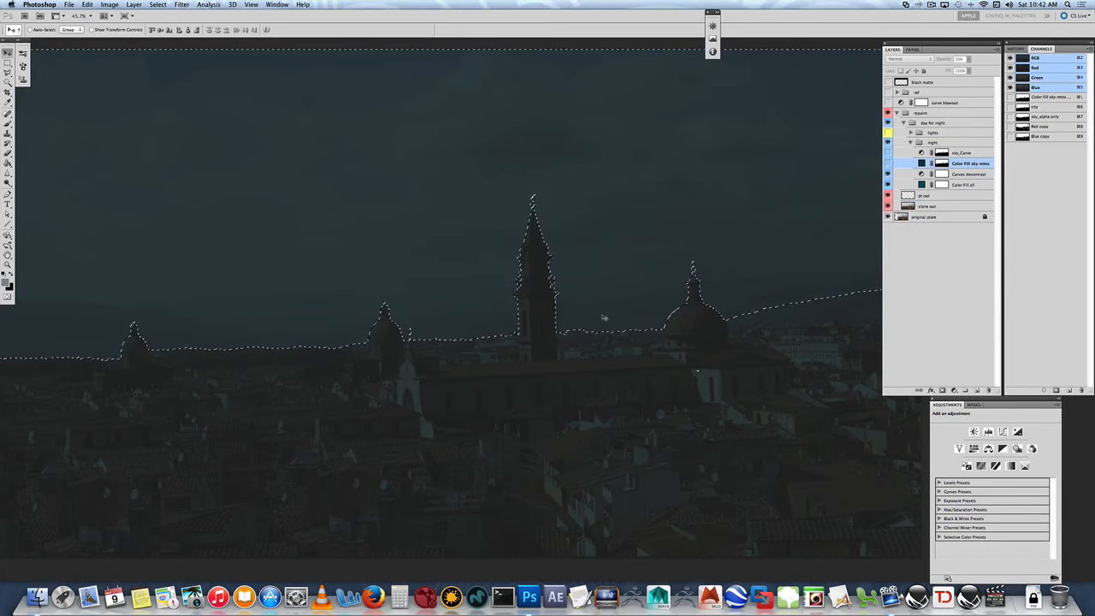
right_click(942, 164)
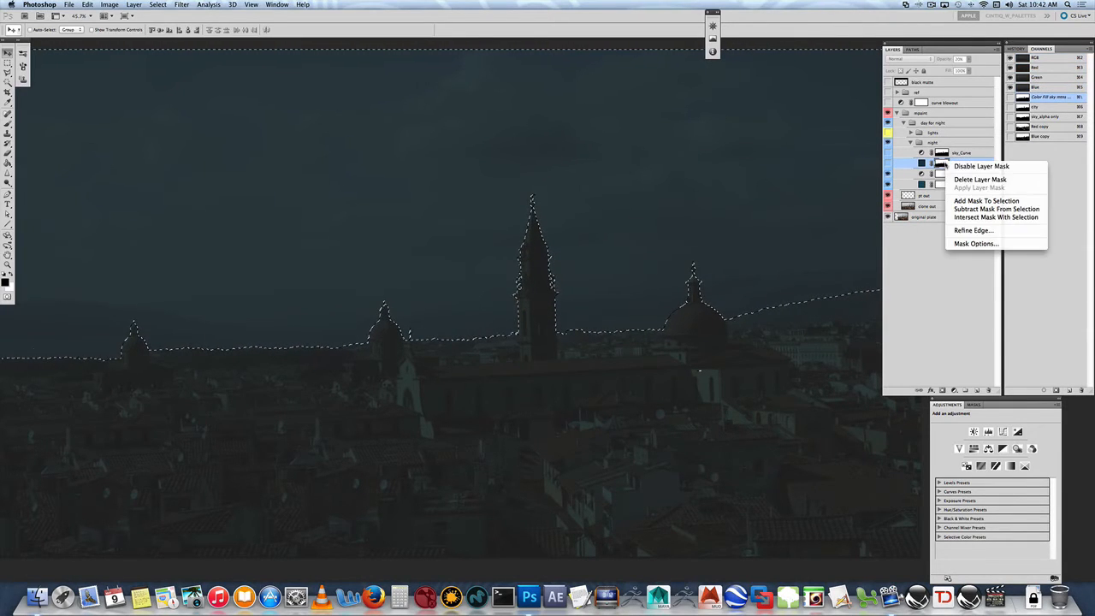
click(963, 180)
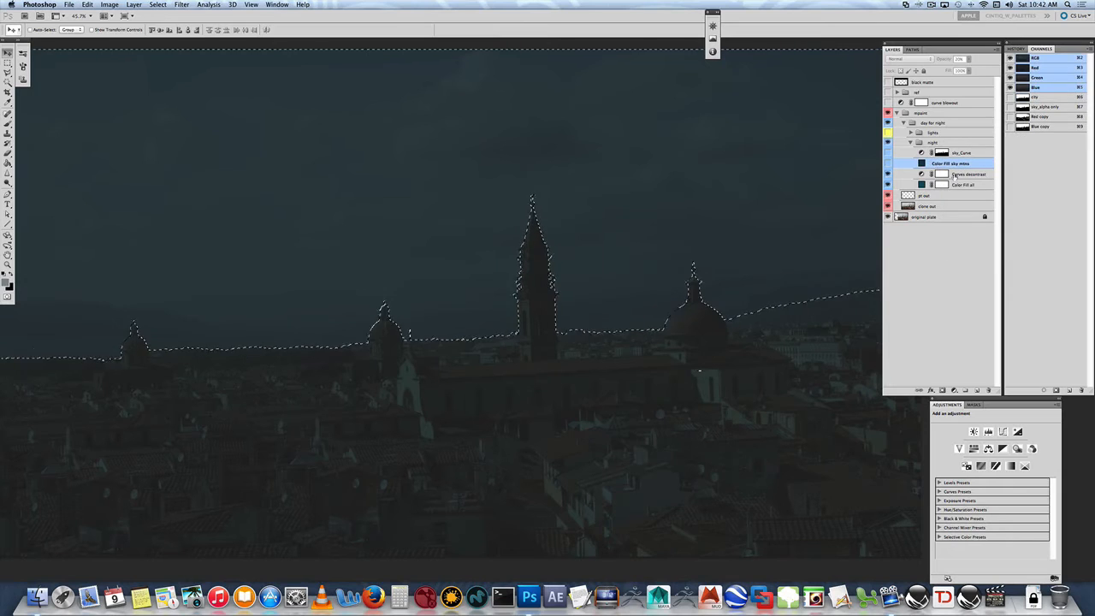
- Load the sky_alpha only channel as a selection and add it as a new mask on the Color Fill sky mess layer
click(1045, 108)
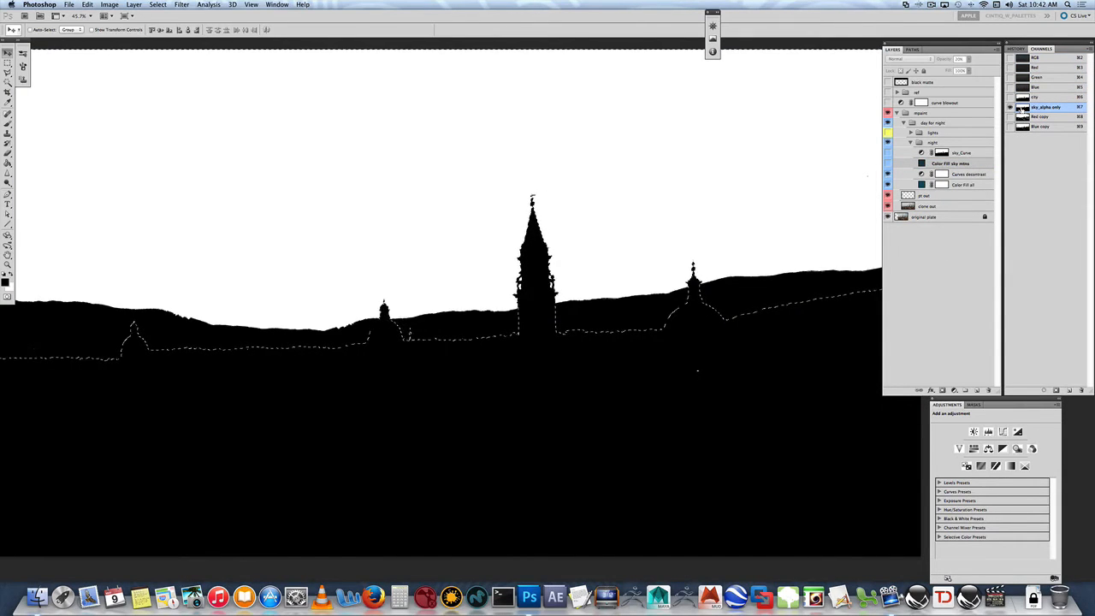
super+click(1021, 110)
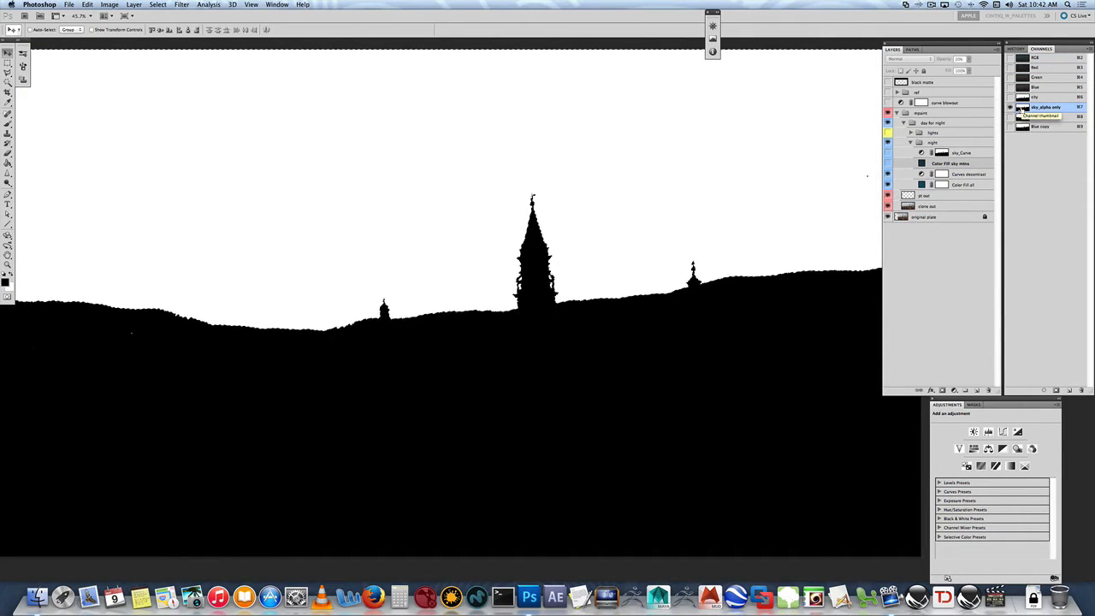
click(932, 165)
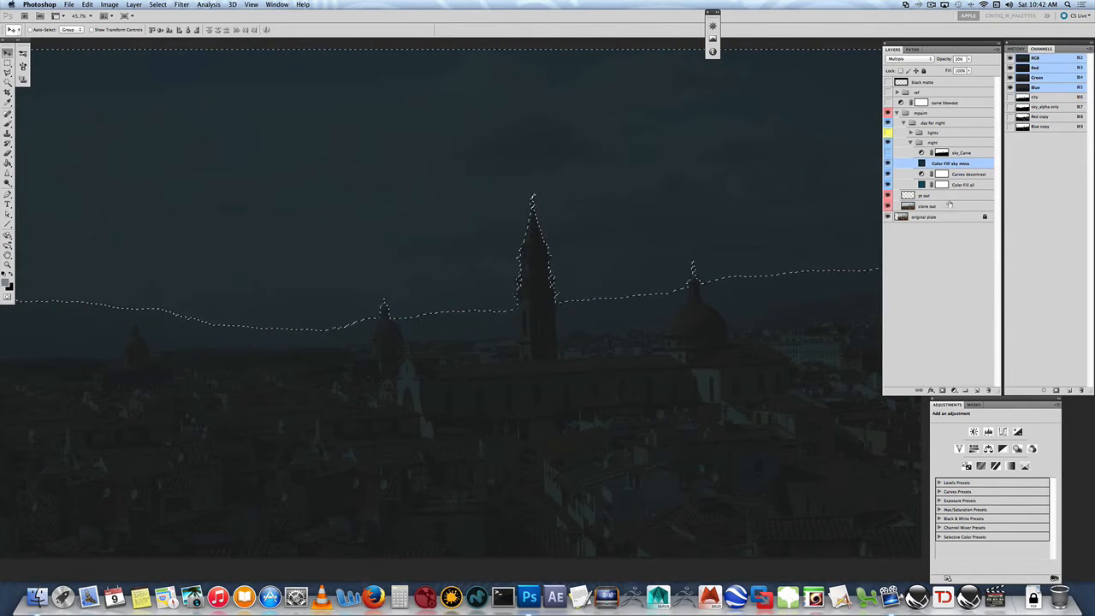
click(942, 390)
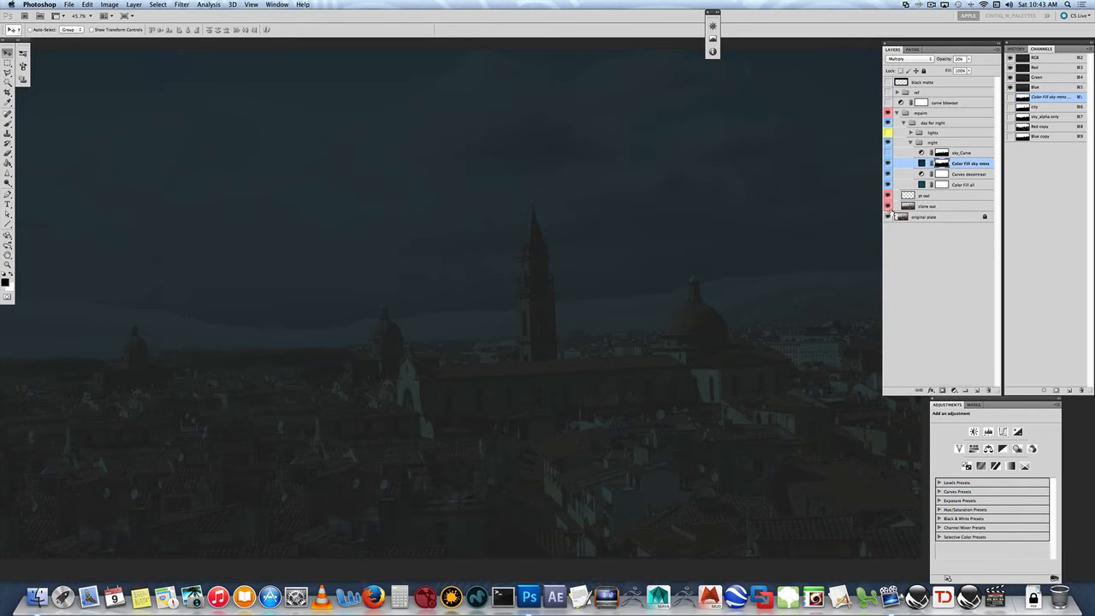
- Change the Color Fill sky mess layer's fill colour to a lighter blue, 3497c7
click(970, 60)
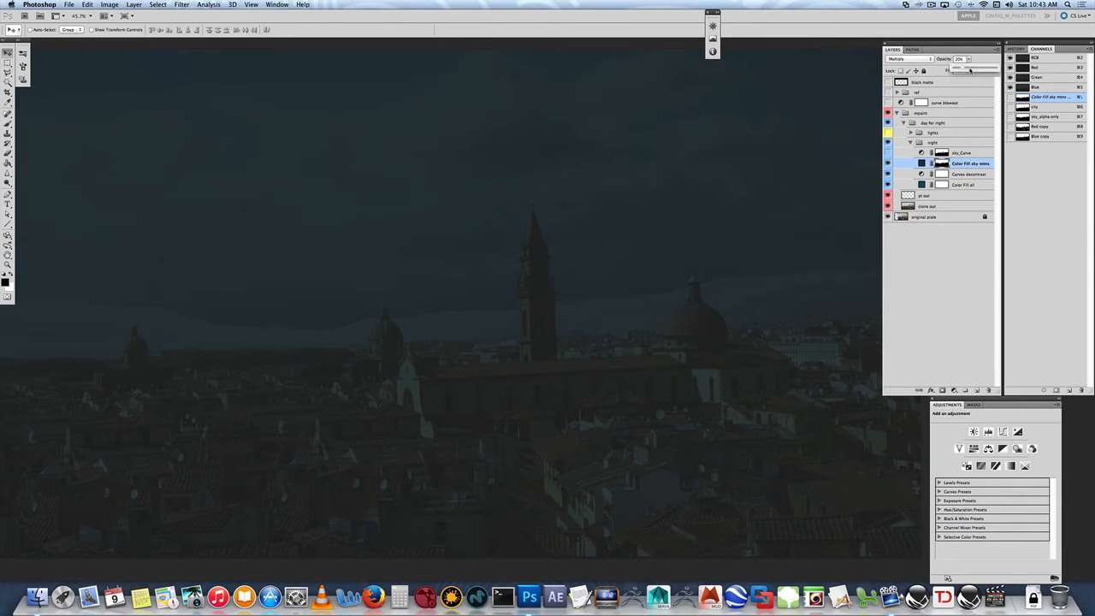
double_click(922, 162)
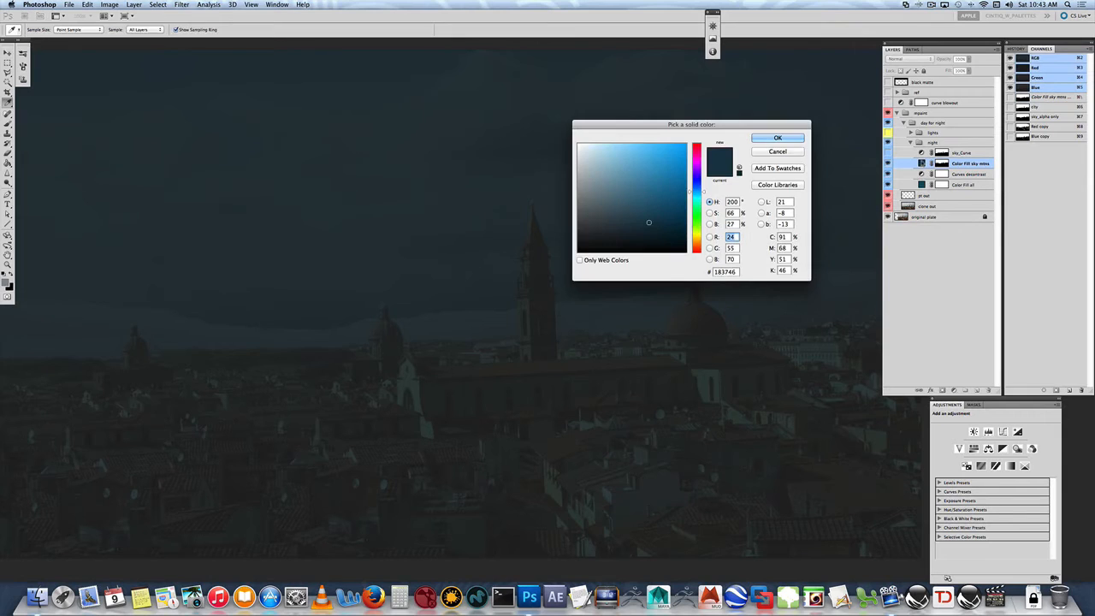
drag(650, 221, 657, 167)
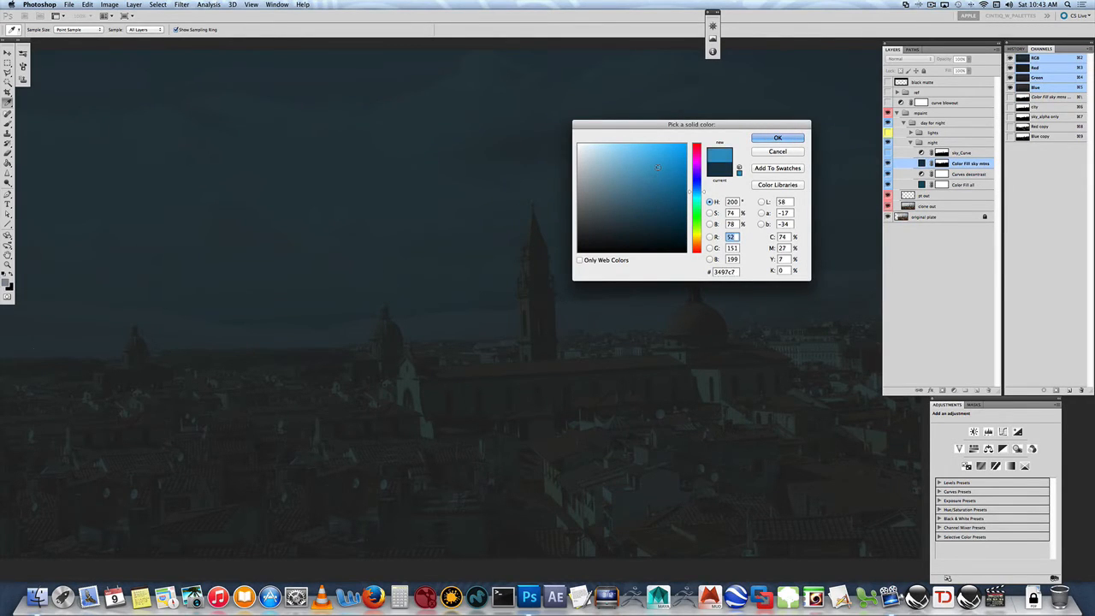
click(778, 137)
- Lower the Color Fill sky mess layer's opacity to 9%
click(969, 59)
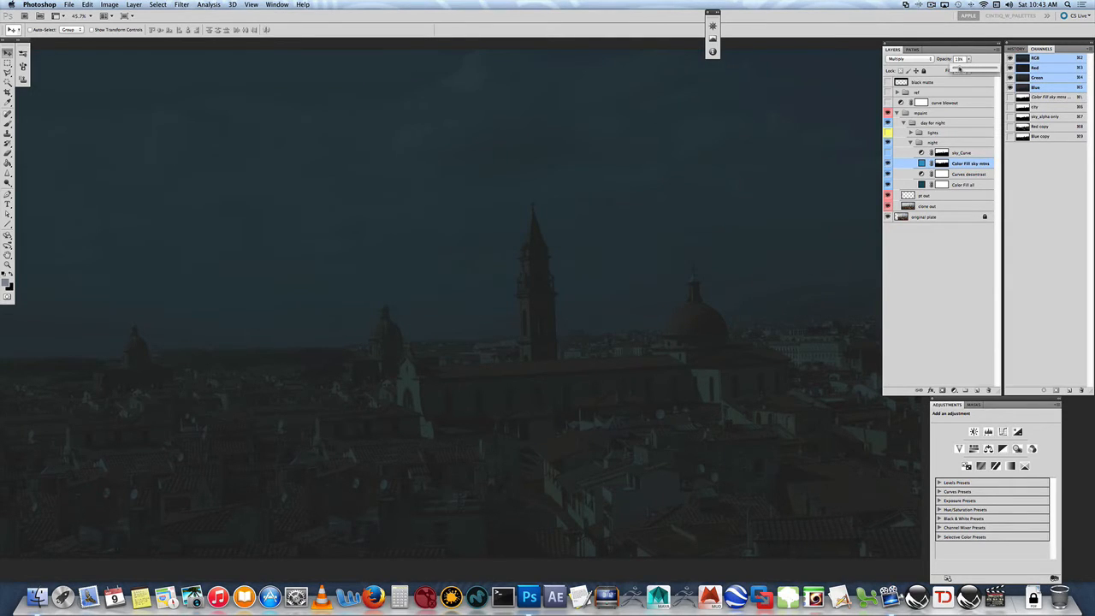
drag(959, 68, 967, 69)
drag(728, 349, 751, 357)
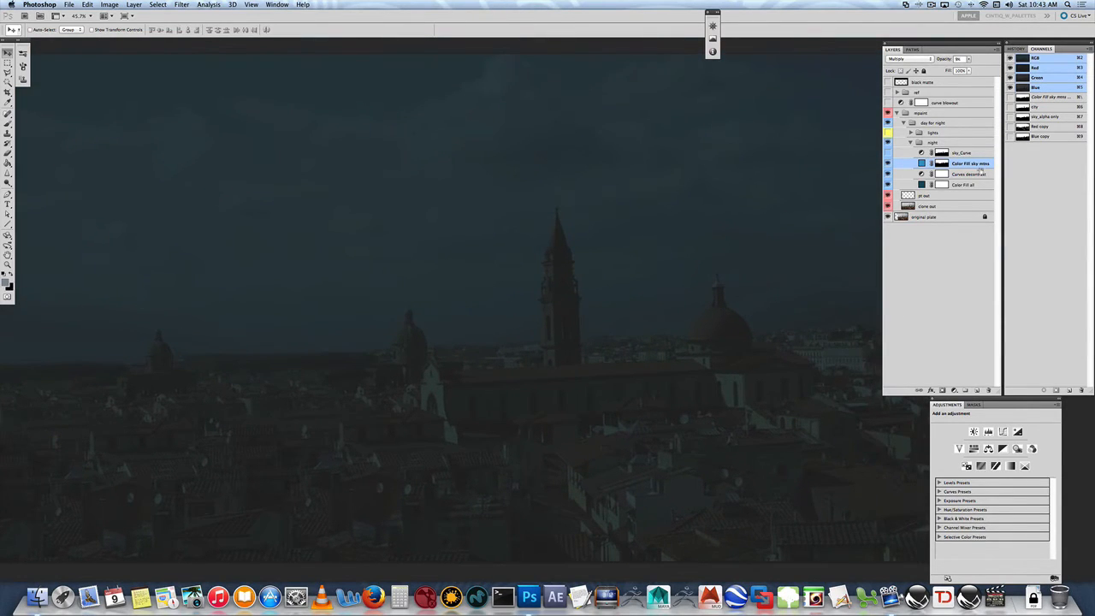
- Replace the Color Fill sky mess layer's mask with a new mask made from the city channel selection
click(942, 163)
right_click(943, 161)
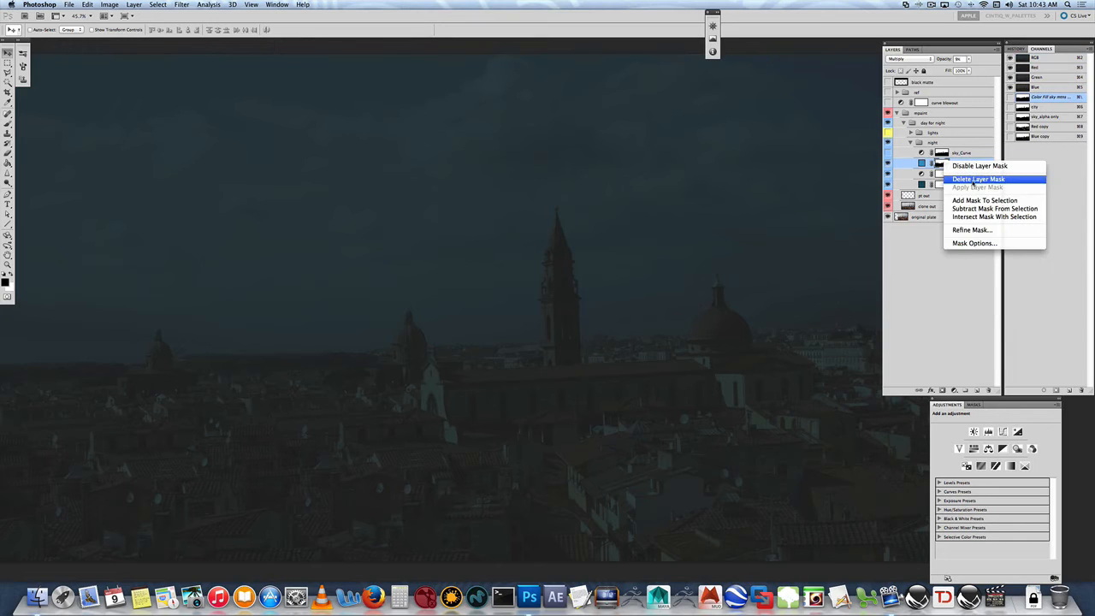
click(978, 179)
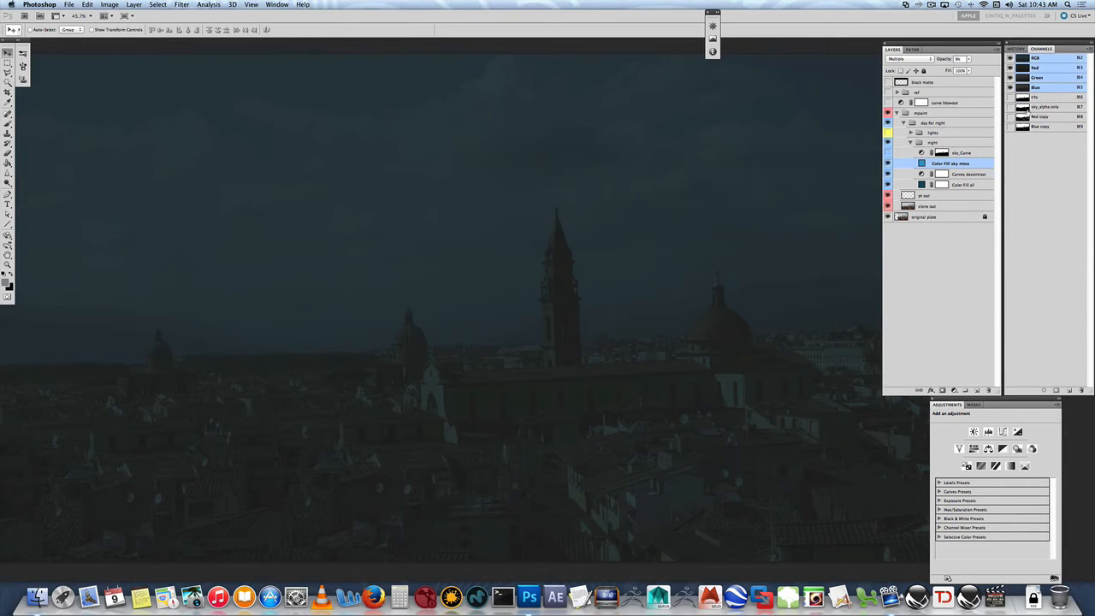
super+click(1027, 99)
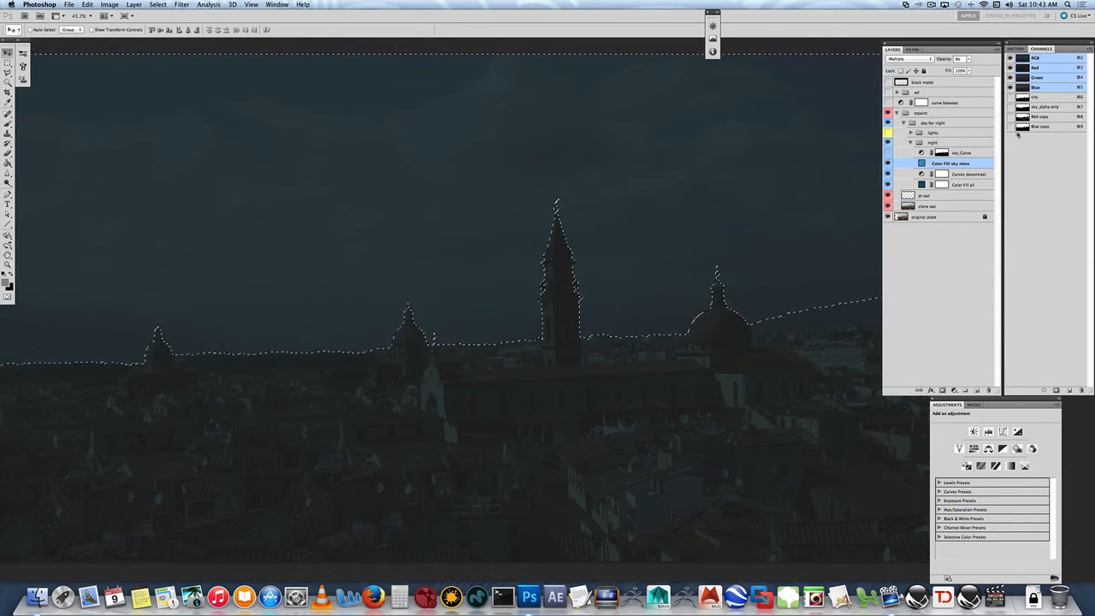
click(951, 231)
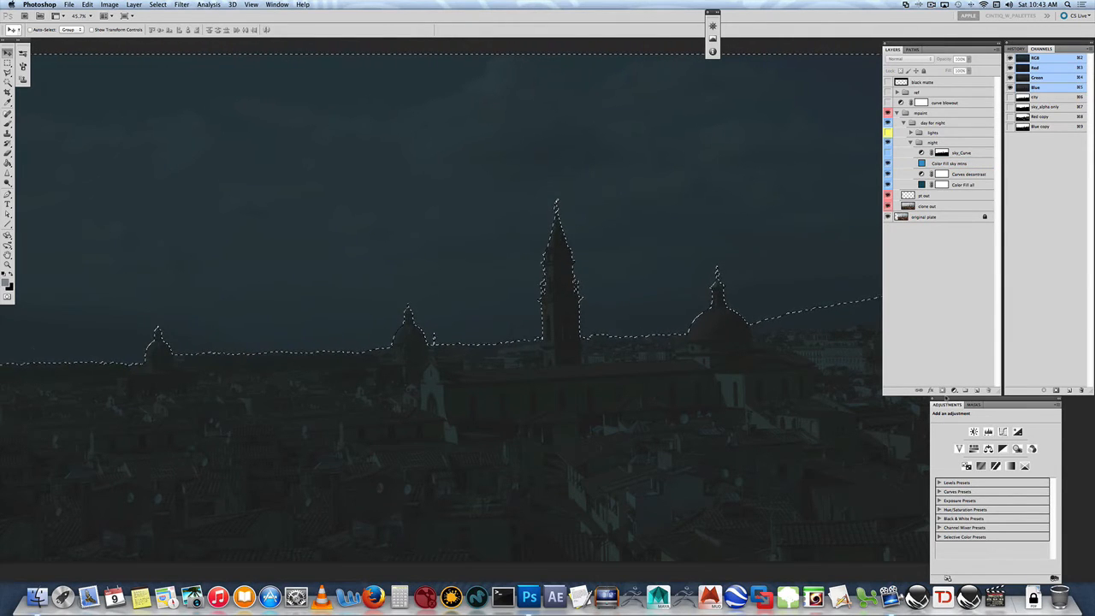
click(950, 163)
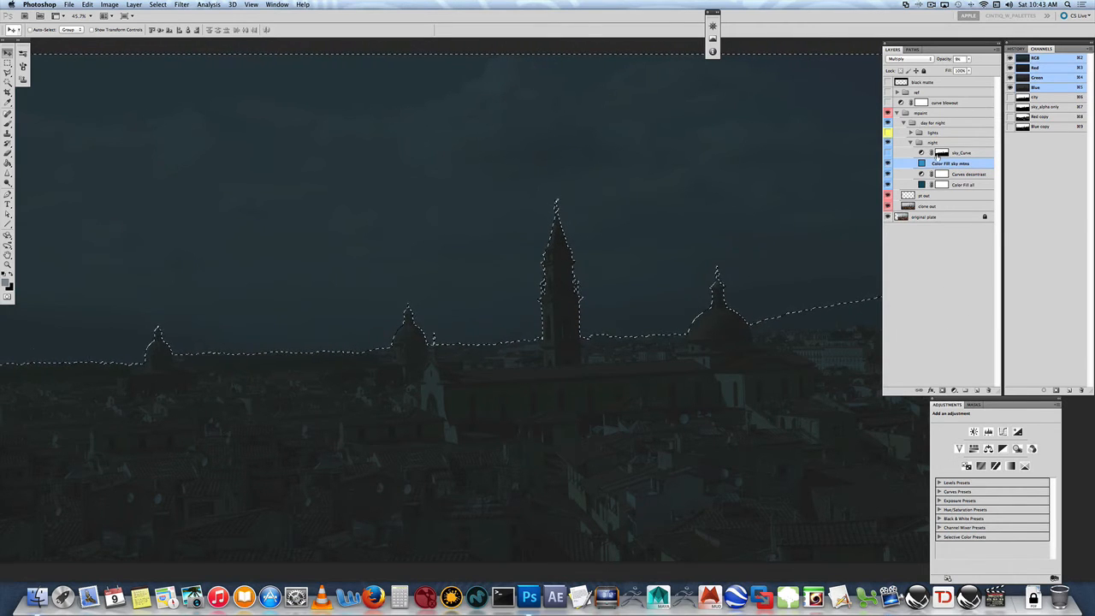
click(942, 390)
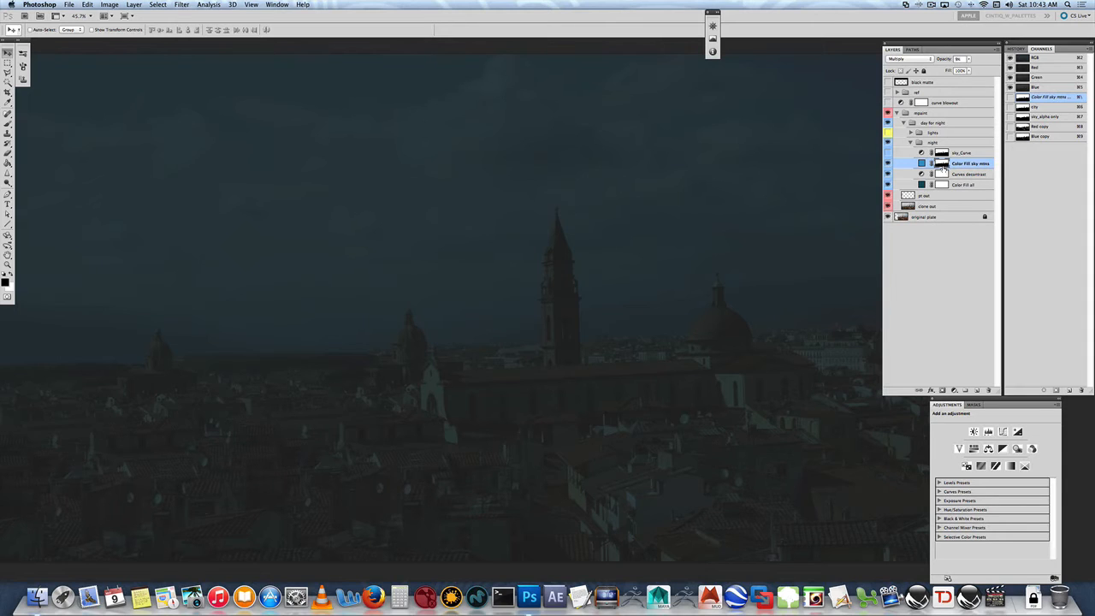
- Toggle the Color Fill sky mess layer off and on and reduce its opacity slightly
click(888, 164)
click(888, 165)
click(970, 60)
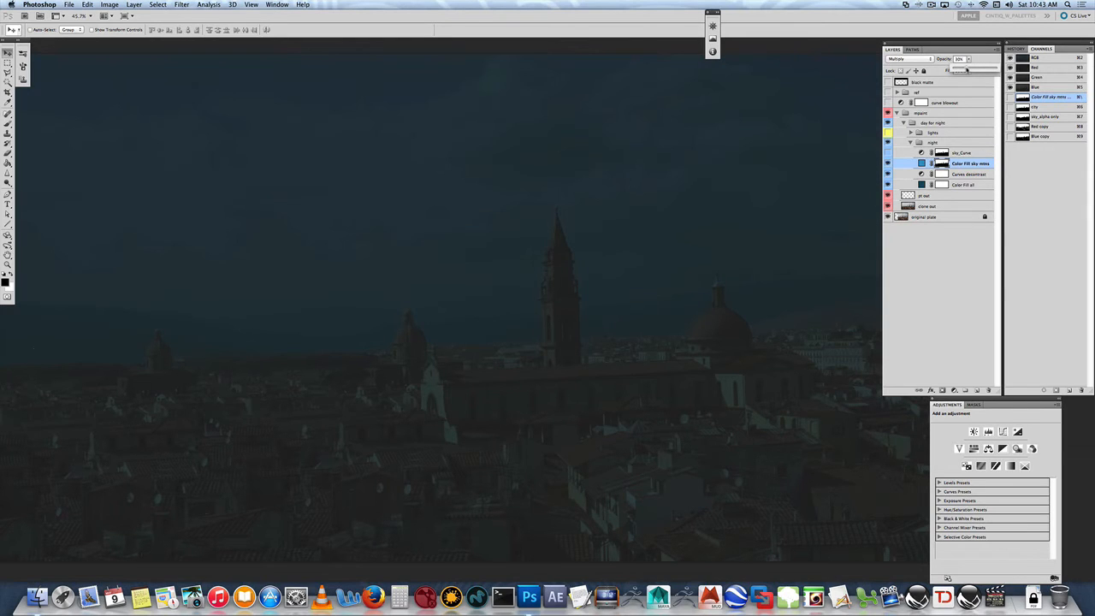
drag(963, 70, 957, 71)
- Zoom out and compare the image with the sky_Curve layer switched on and off
key(super+minus)
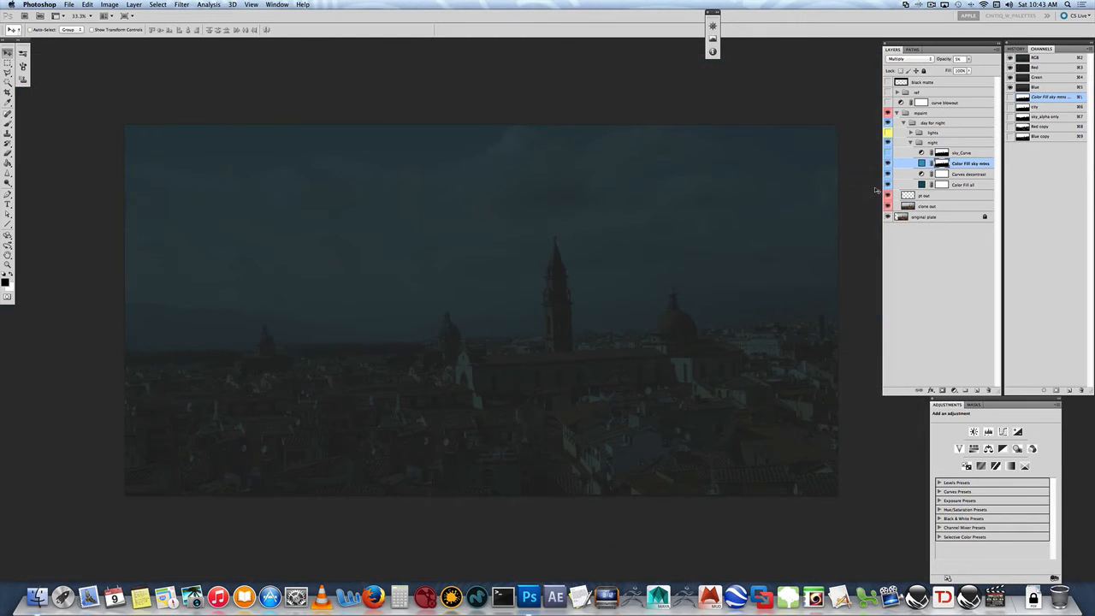
drag(704, 367, 691, 291)
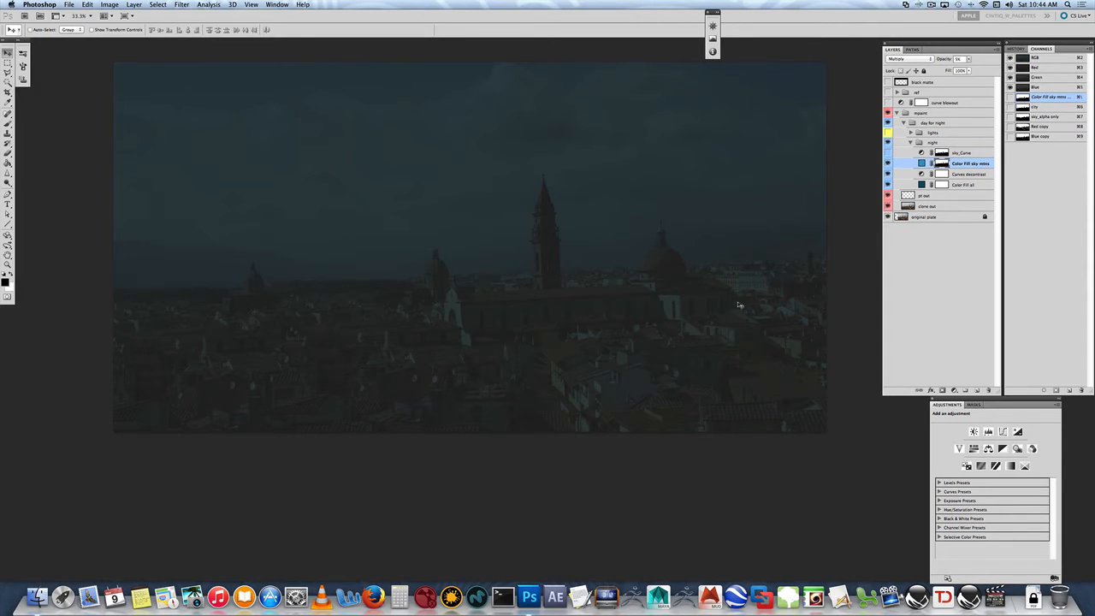
click(958, 156)
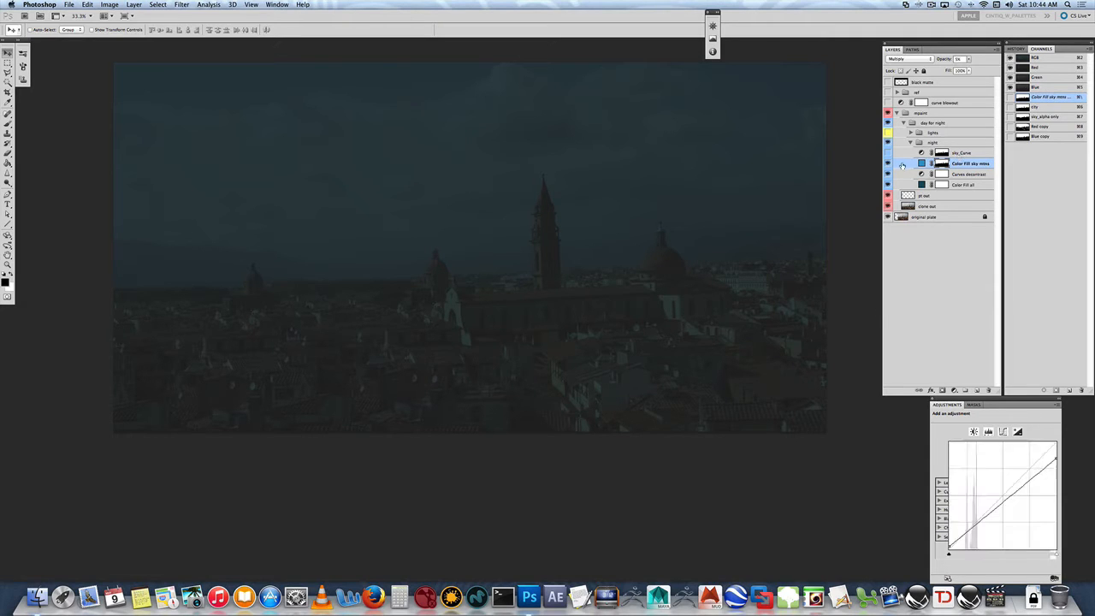
click(887, 154)
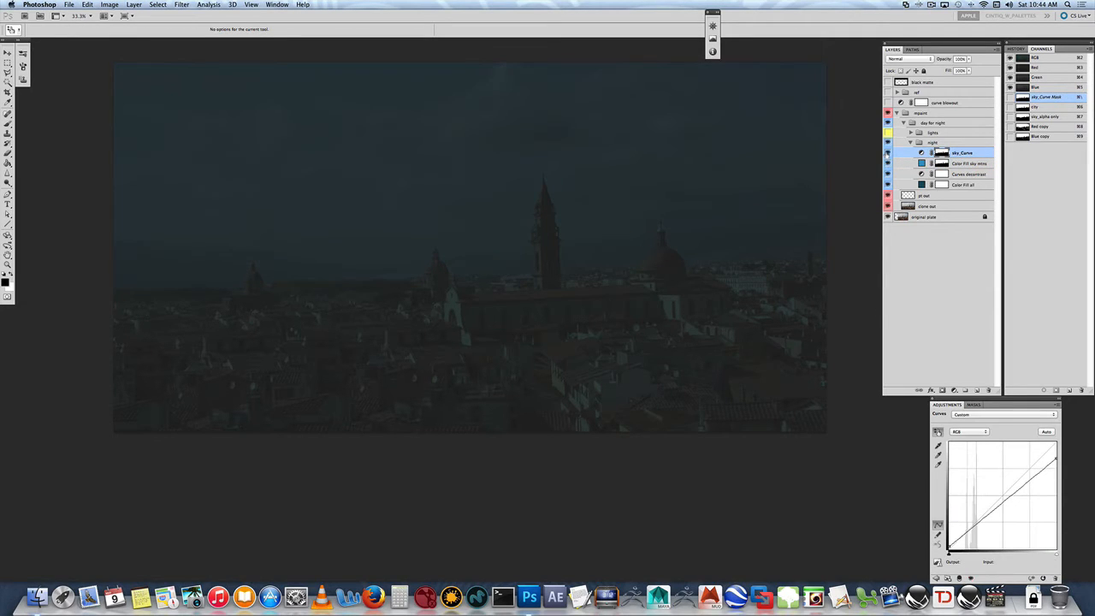
click(887, 154)
click(888, 154)
click(887, 154)
- Add a Curves adjustment layer above sky_Curve and raise its midtones to brighten the image
click(954, 390)
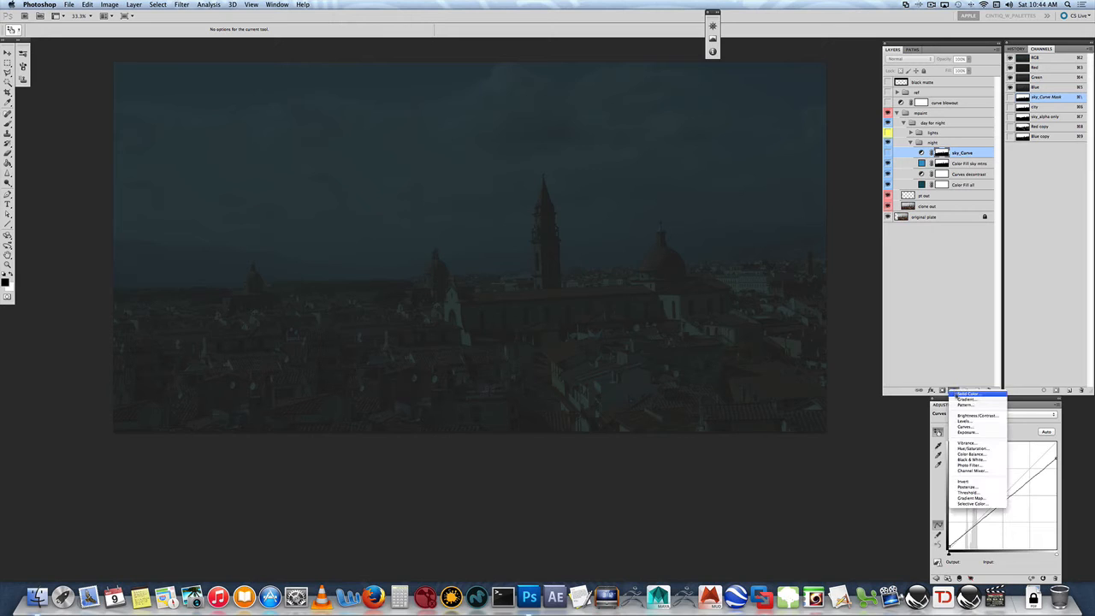
click(967, 426)
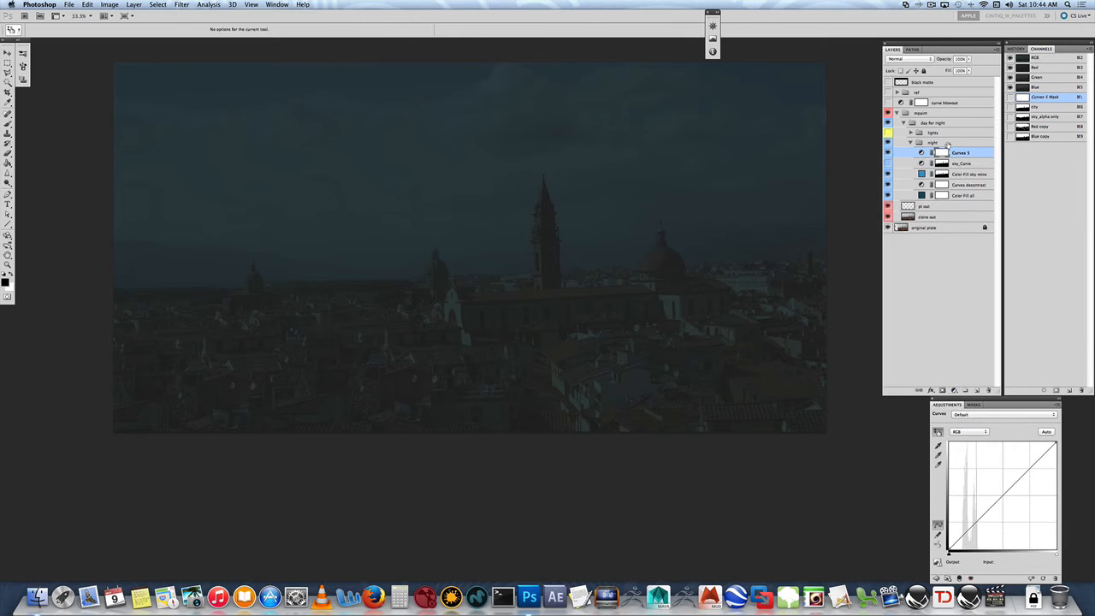
drag(1000, 500, 1000, 484)
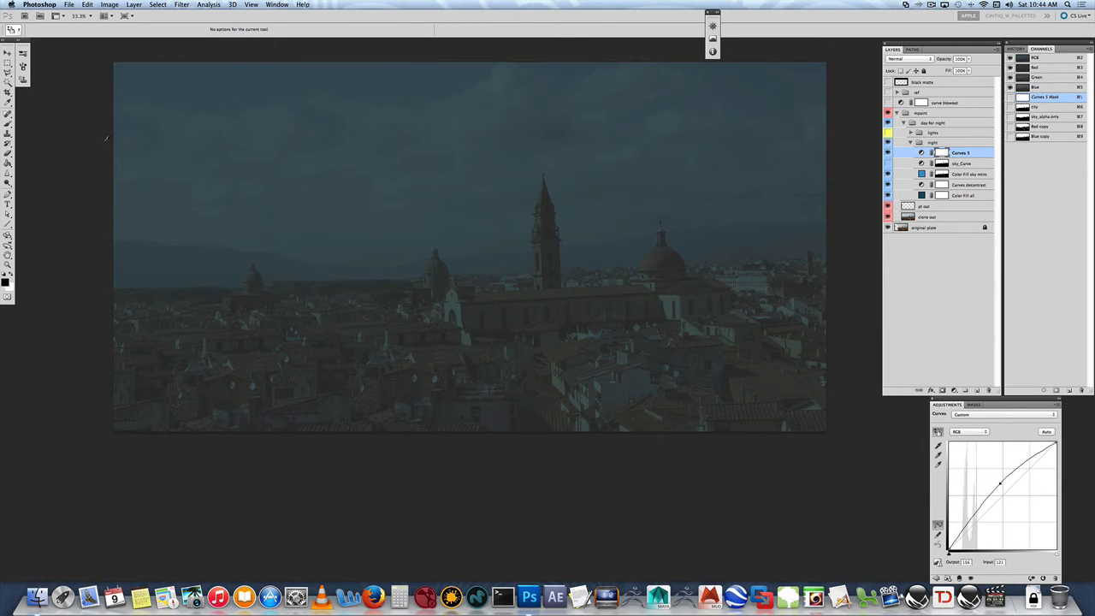
- Draw gradients across the sky on the new Curves layer's mask and invert the mask
key(g)
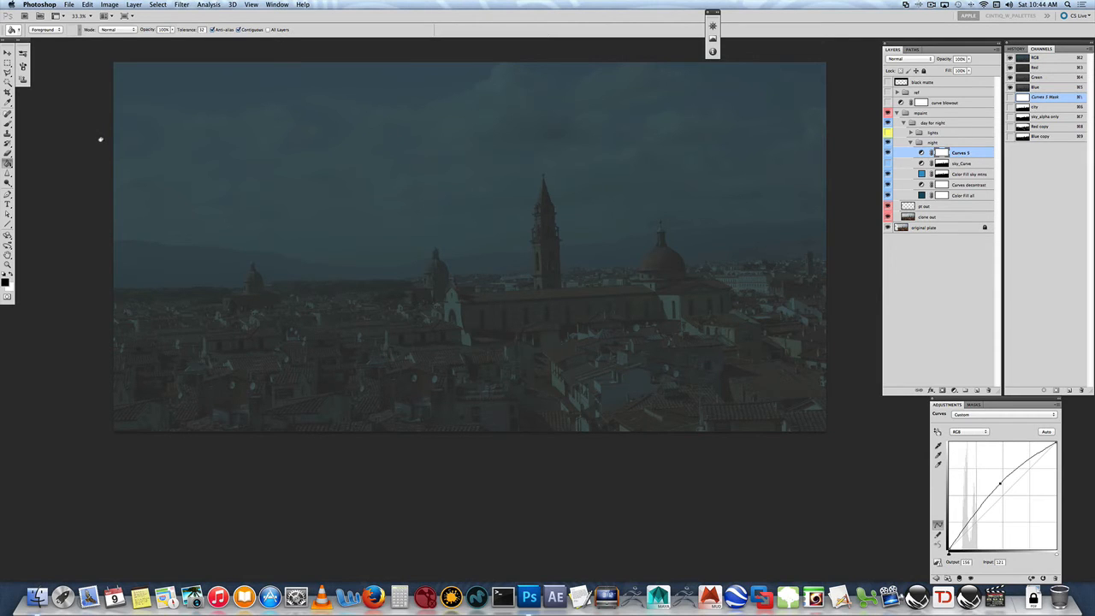
key(shift+g)
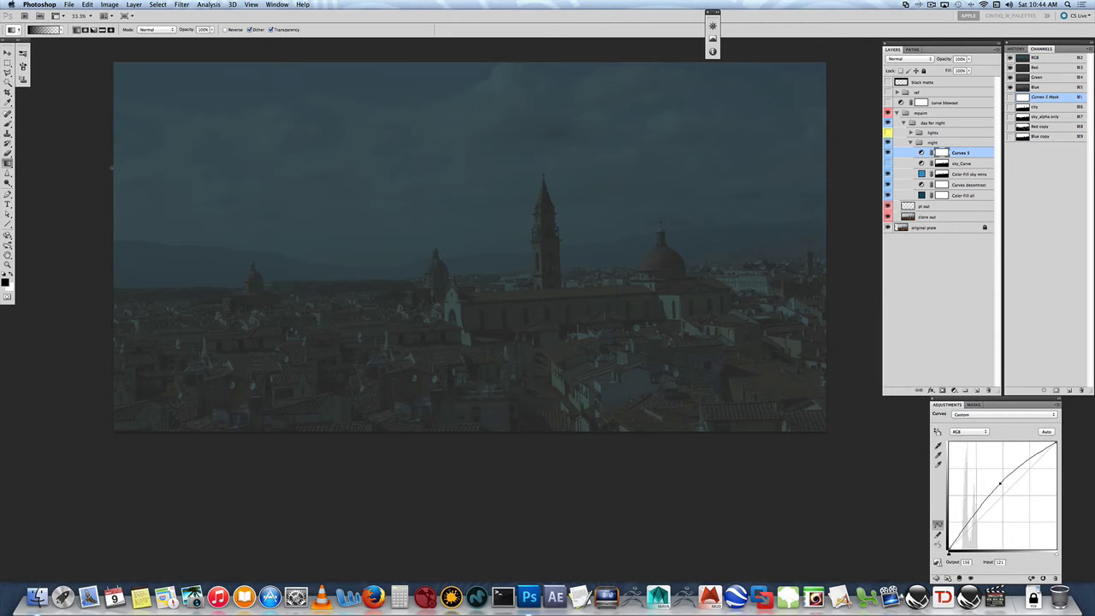
drag(111, 167, 477, 170)
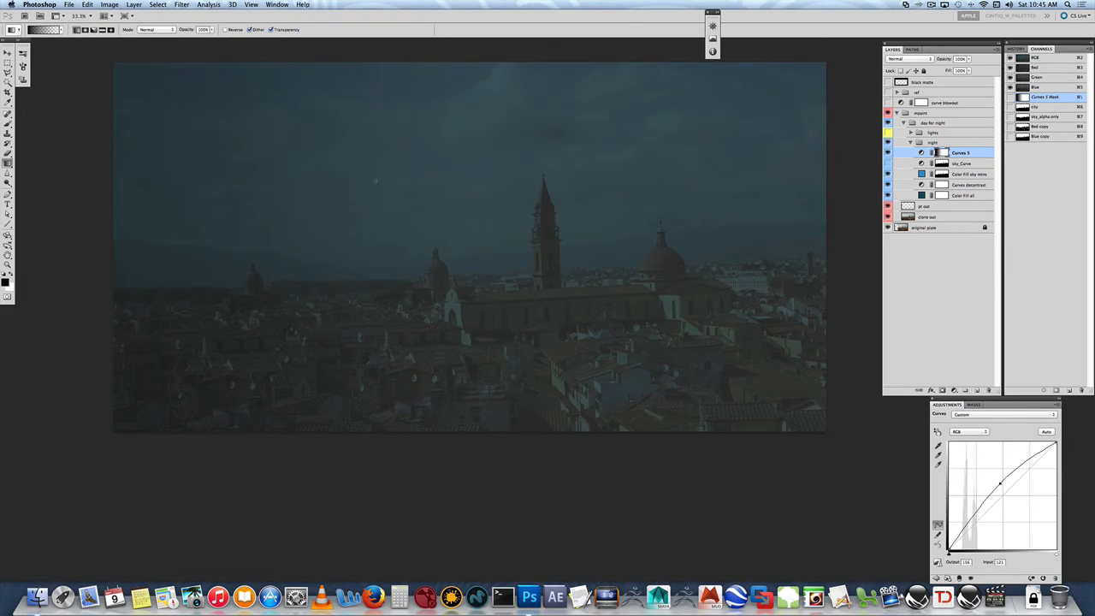
drag(108, 86, 390, 209)
key(super+i)
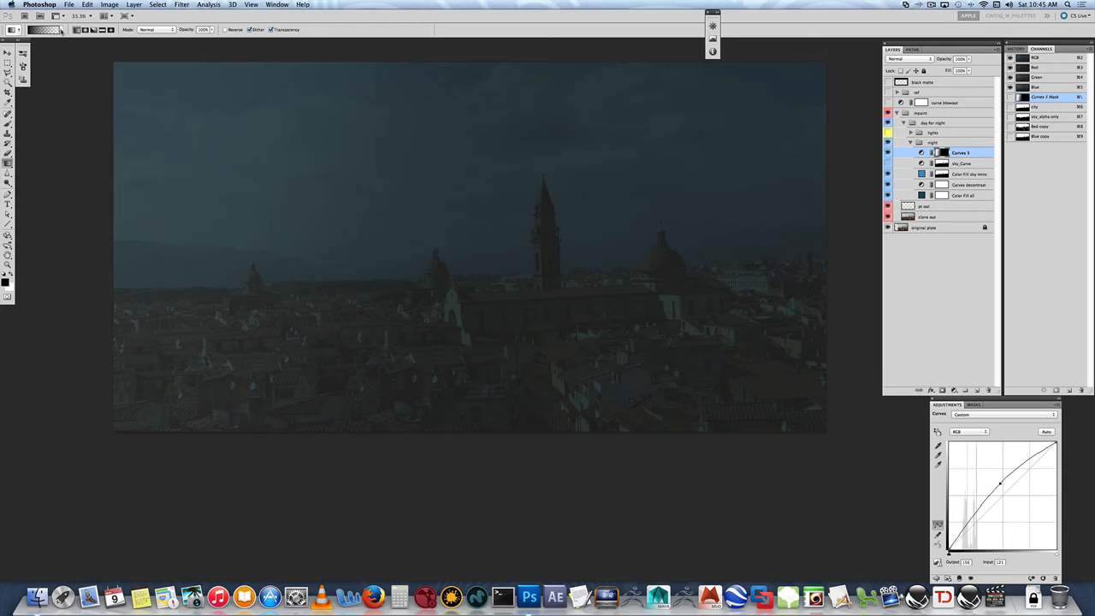
- Pick a different gradient preset, reset the colours, and redraw a diagonal gradient from the upper-left corner on the mask
click(61, 30)
double_click(33, 48)
click(12, 276)
drag(128, 68, 594, 232)
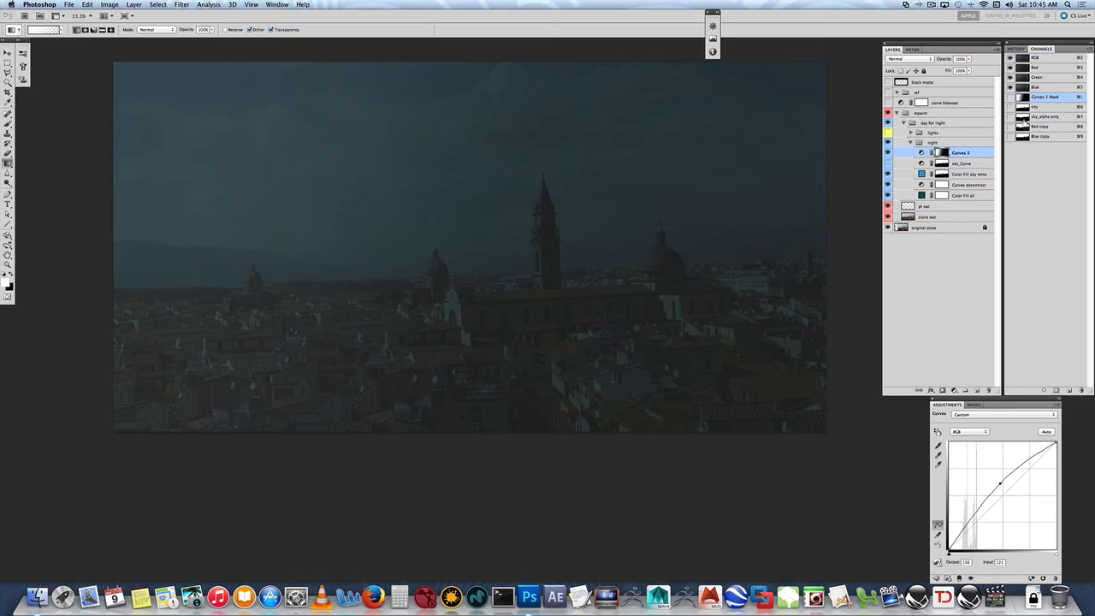
- Load the sky_alpha only channel as a selection, invert it, and fill it with black on the Curves 3 mask
super+click(1022, 118)
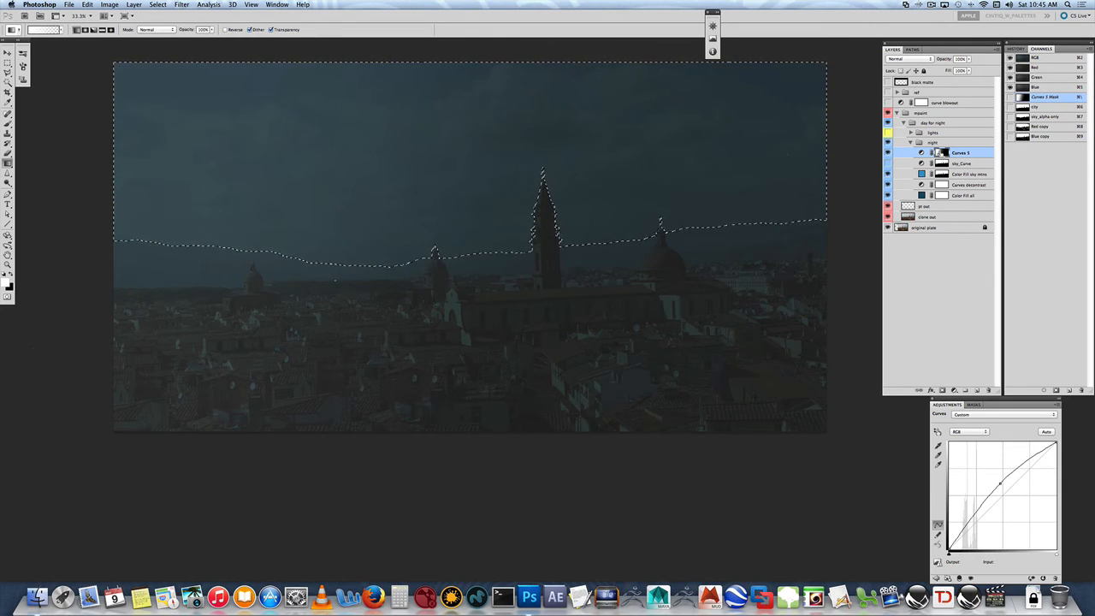
key(super+shift+i)
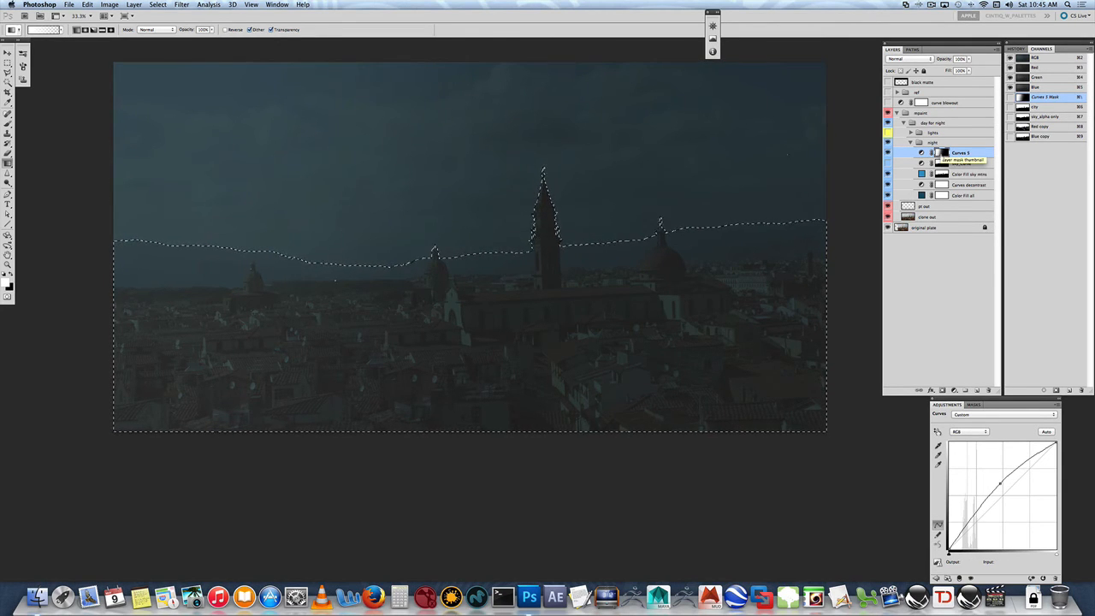
click(87, 4)
click(115, 144)
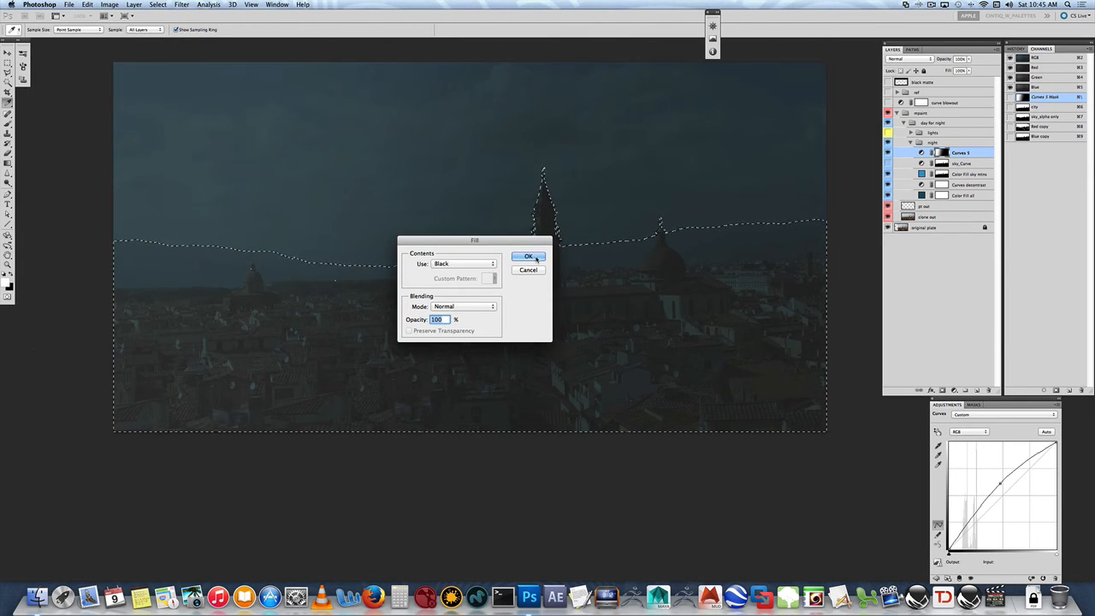
click(529, 257)
key(g)
key(super+d)
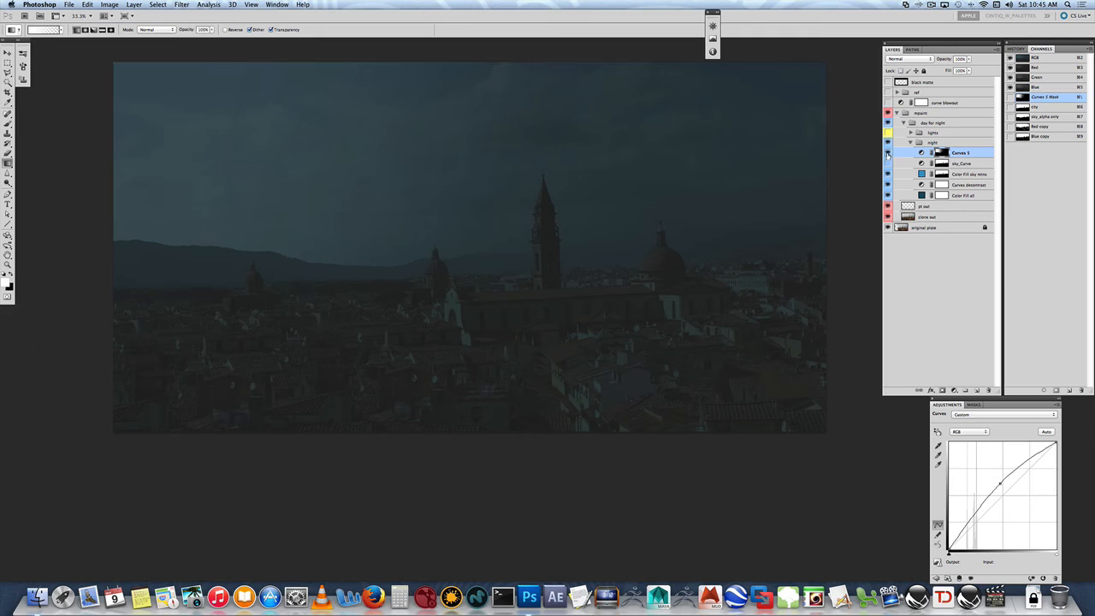
- Compare the image with Curves 3 switched off and on, and preview the mask's selection
click(888, 153)
click(887, 152)
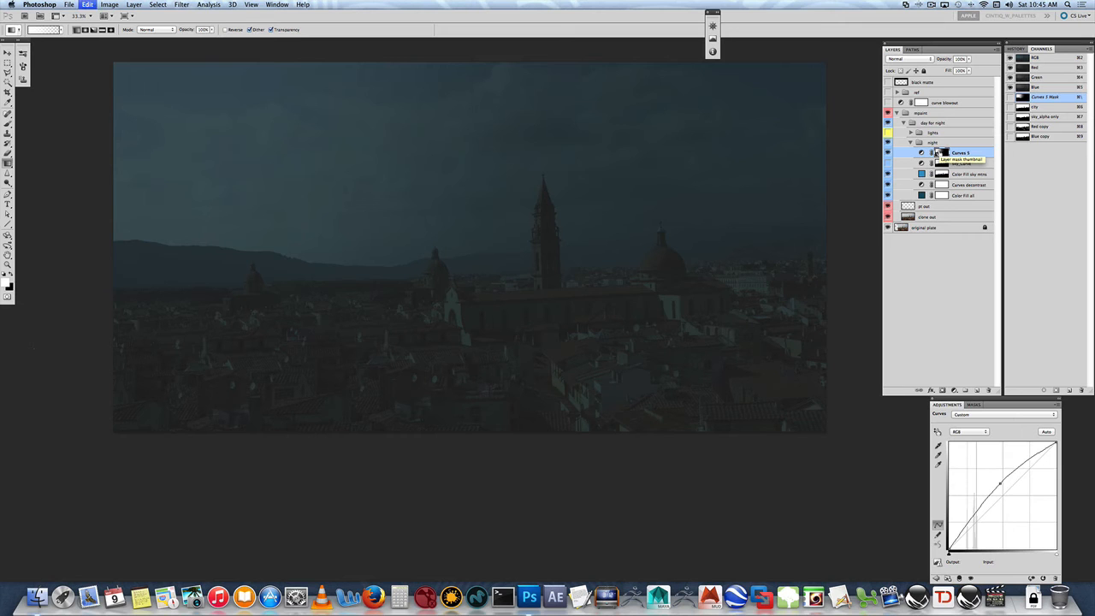
super+click(939, 153)
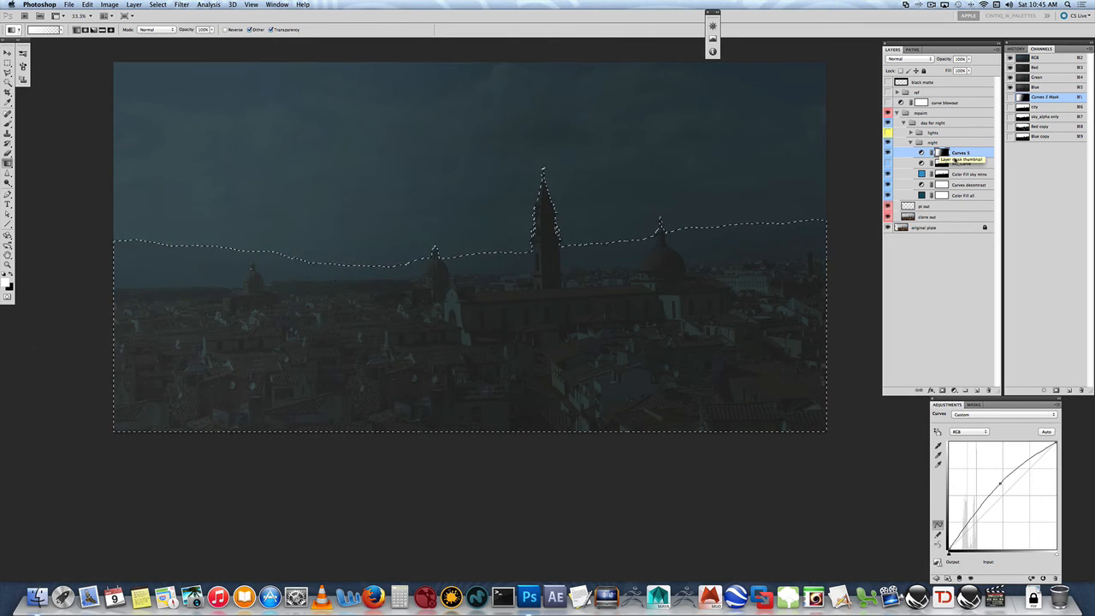
key(super+d)
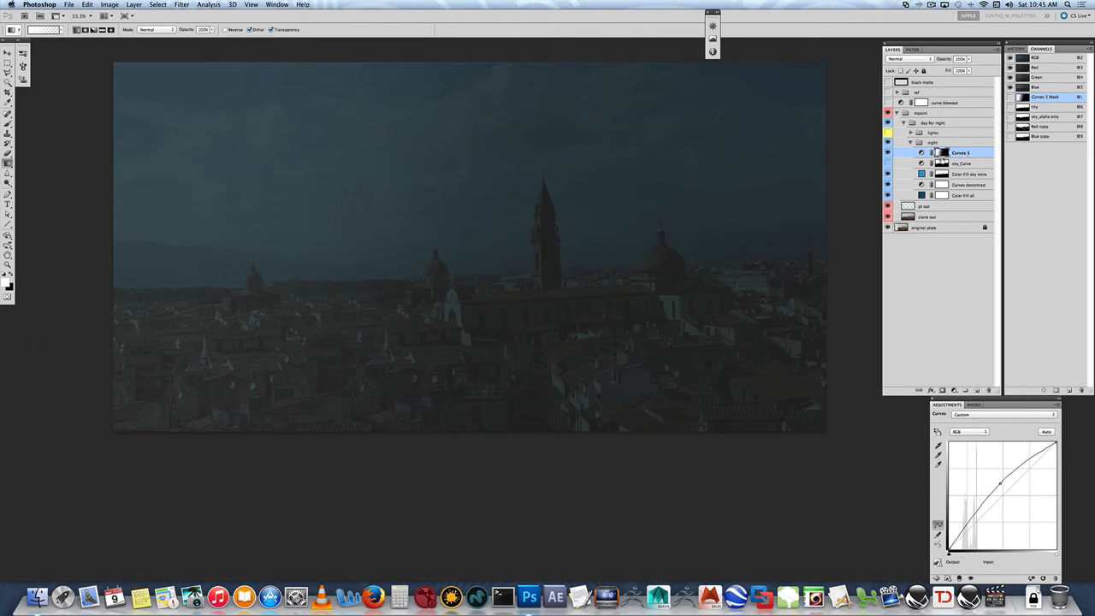
- Load the city channel as a selection, invert it, and fill it with black on the Curves 3 mask
super+click(1023, 108)
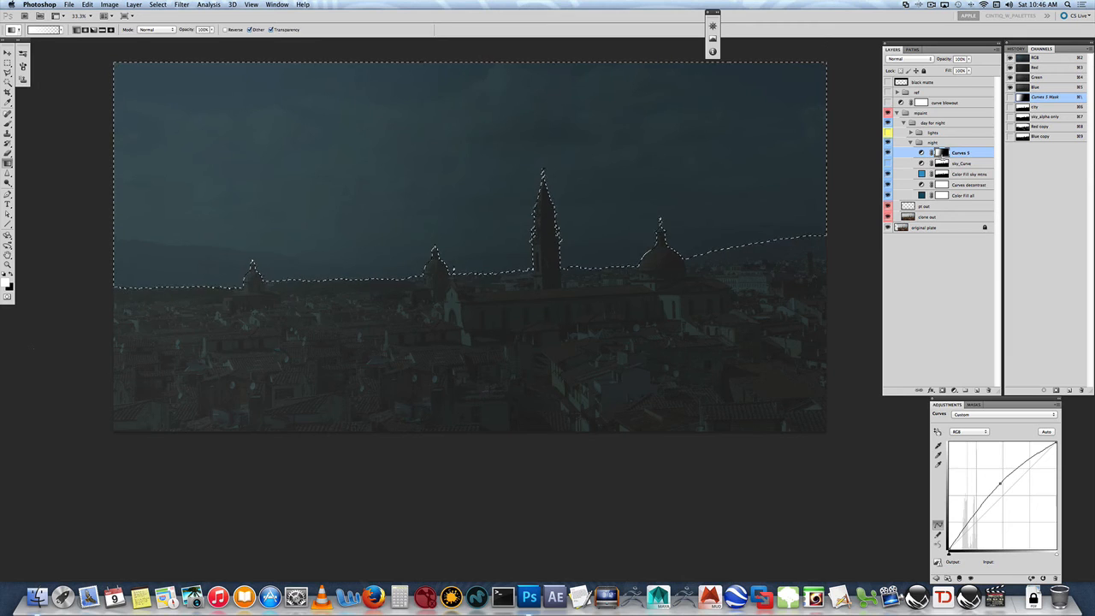
key(super+shift+i)
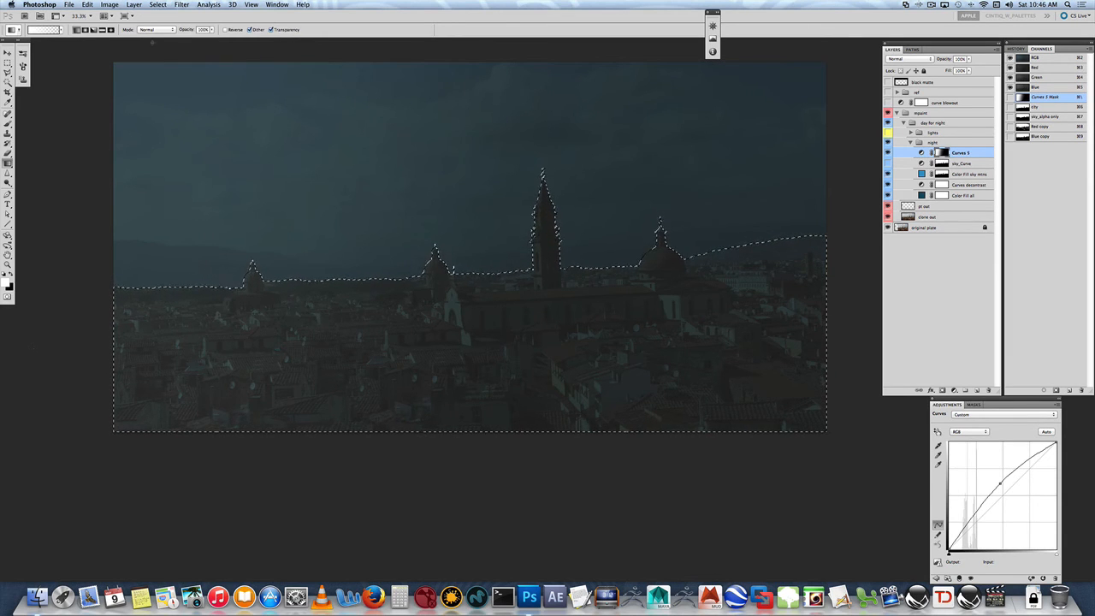
click(87, 4)
click(96, 145)
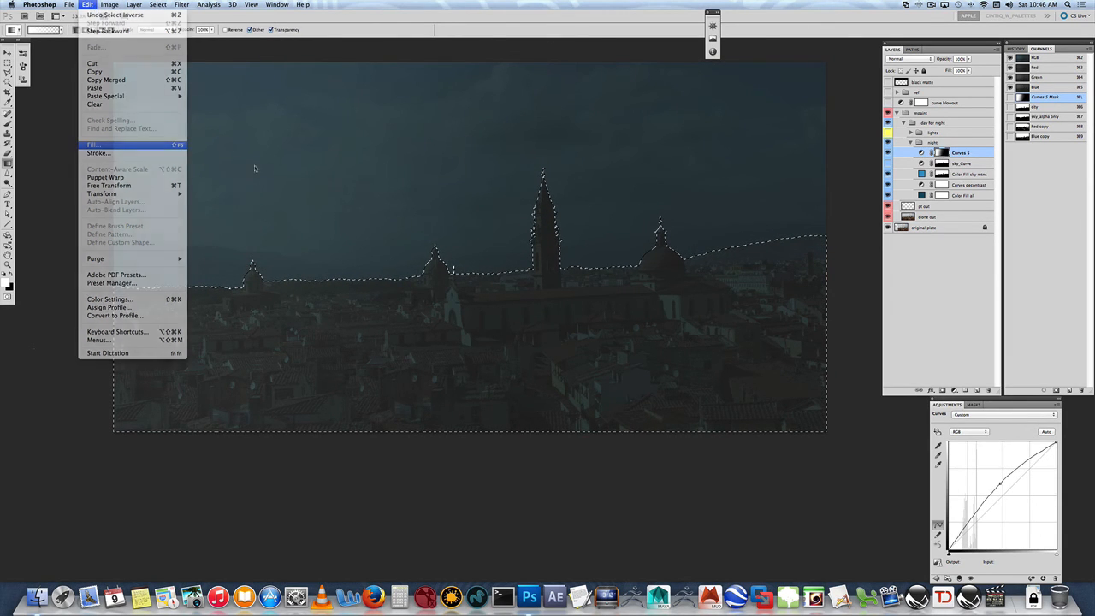
click(517, 255)
key(g)
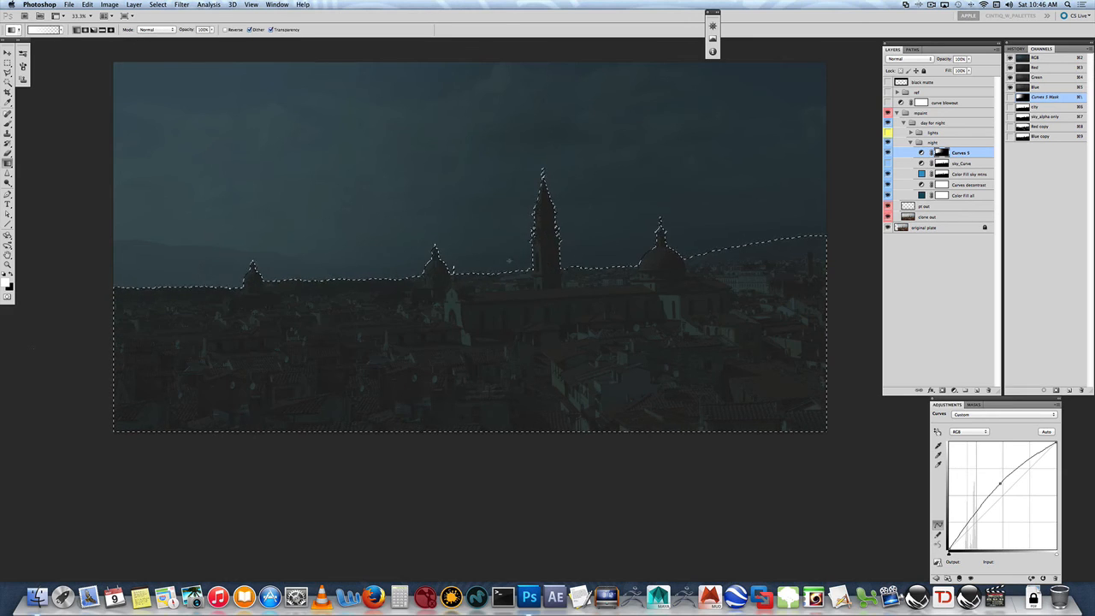
key(super+d)
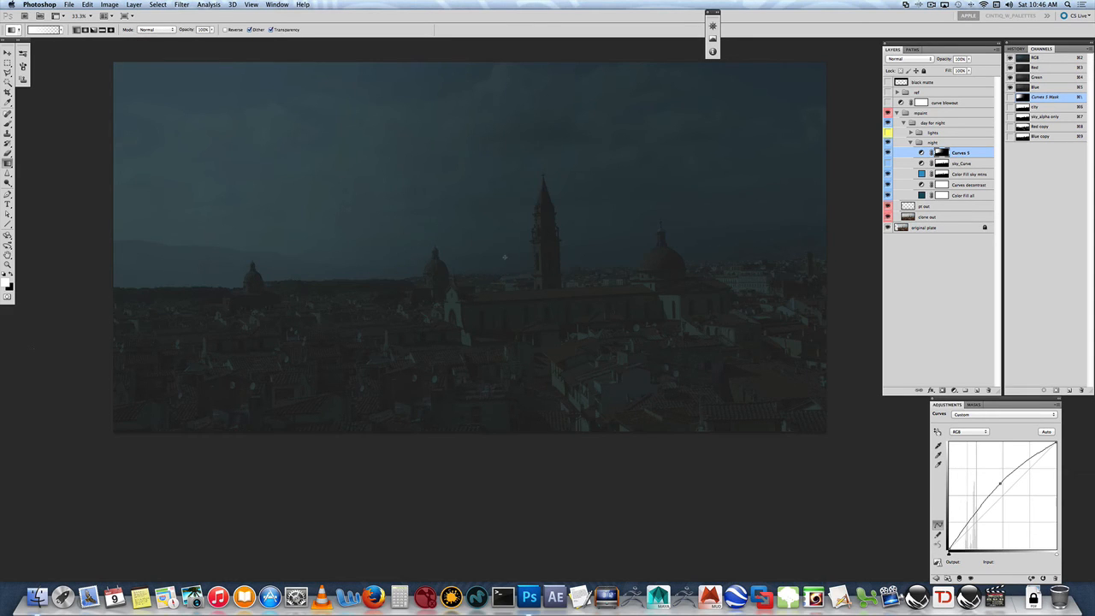
- Toggle Curves 3 to compare, and nudge its midtone curve point slightly to the right
click(887, 153)
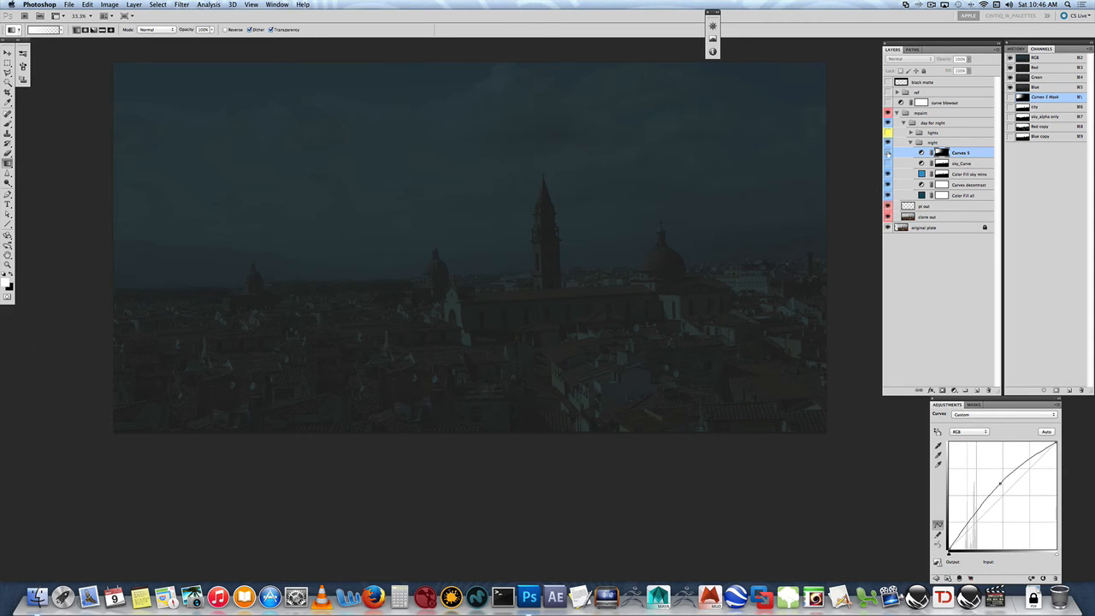
click(888, 153)
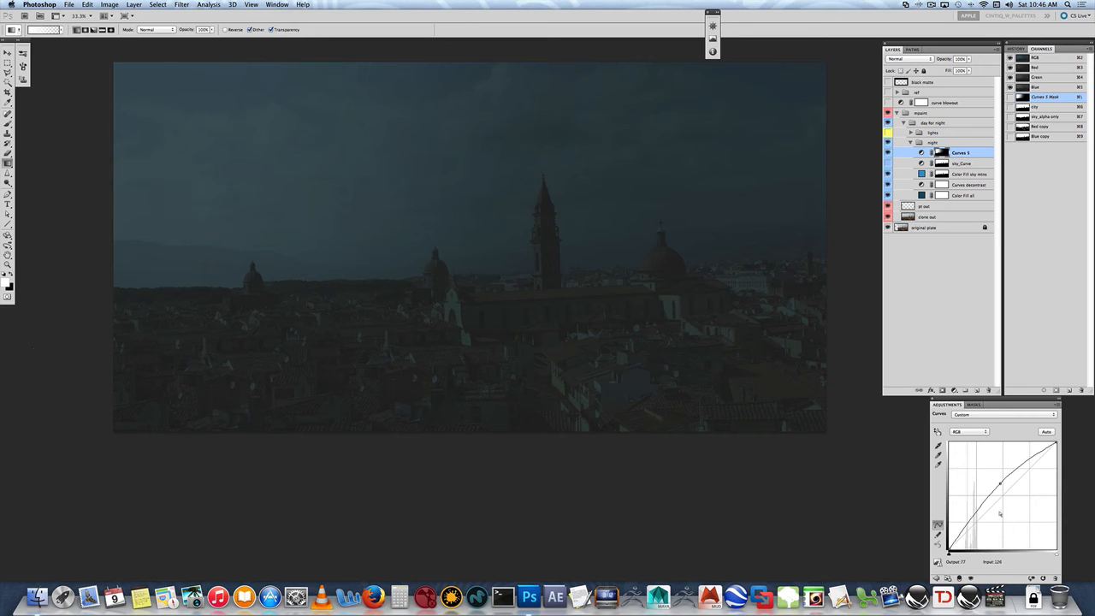
drag(1000, 483, 1007, 484)
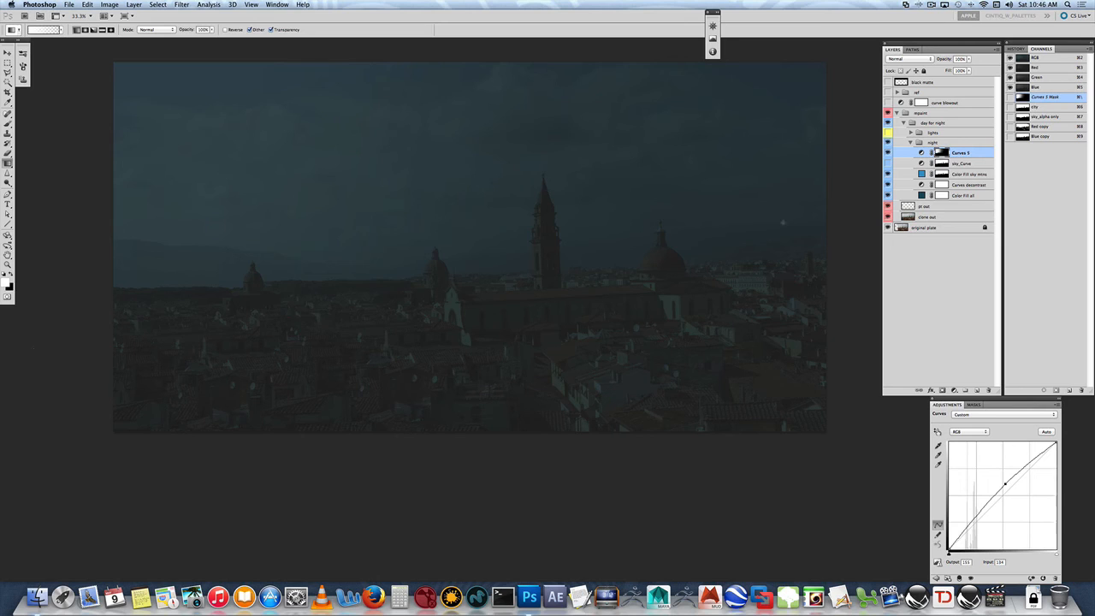
- Paint on the Curves 3 mask with an enlarged brush along the left horizon
key(b)
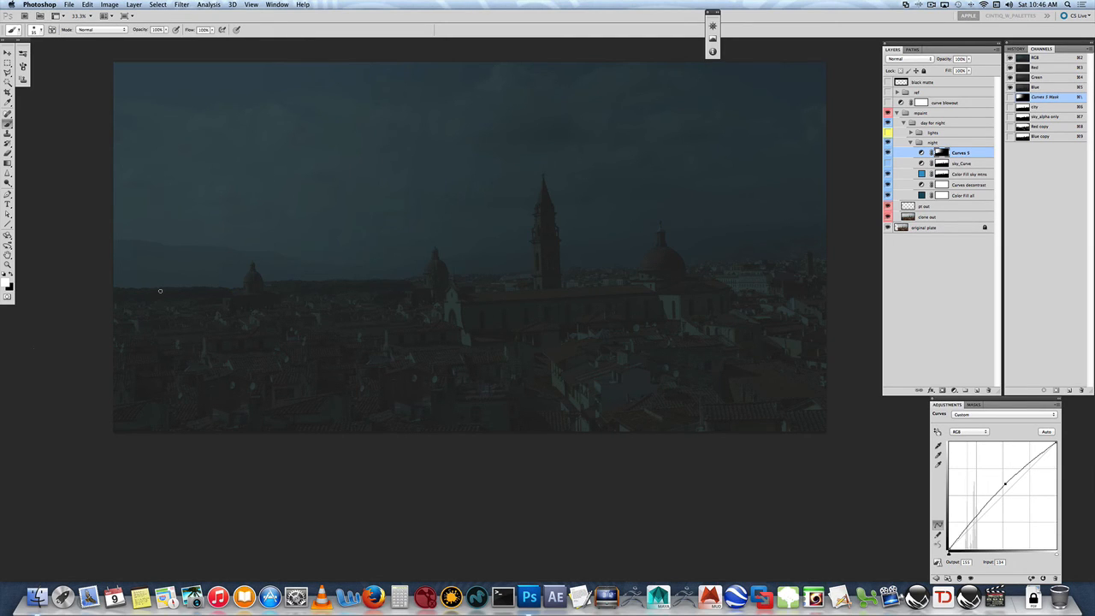
key(bracketright)
key(bracketright)
key(bracketright)
key(bracketright)
key(bracketright)
key(bracketright)
key(bracketright)
mouse_move(137, 293)
mouse_down()
mouse_move(293, 270)
mouse_move(212, 293)
mouse_move(333, 279)
mouse_move(115, 294)
mouse_move(183, 295)
mouse_move(263, 272)
mouse_move(249, 272)
mouse_move(351, 282)
mouse_move(332, 286)
mouse_move(406, 282)
mouse_move(238, 324)
mouse_up()
- Compare the image with Curves 3 switched off and on
click(888, 152)
click(887, 153)
click(887, 152)
click(888, 152)
drag(615, 262, 590, 273)
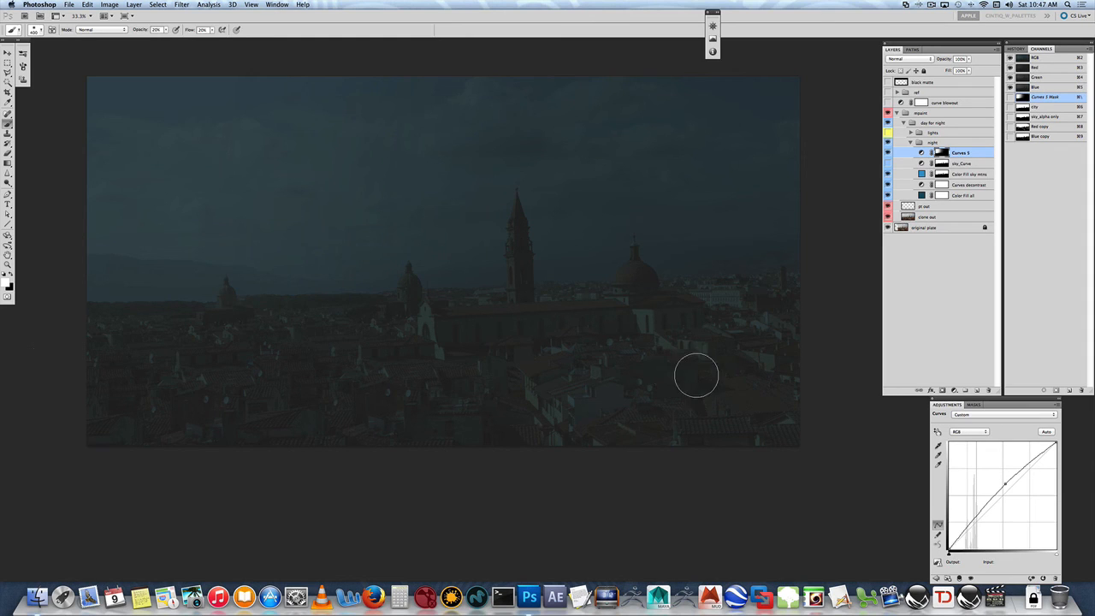
- Select the lights layer group inside day for night
click(933, 143)
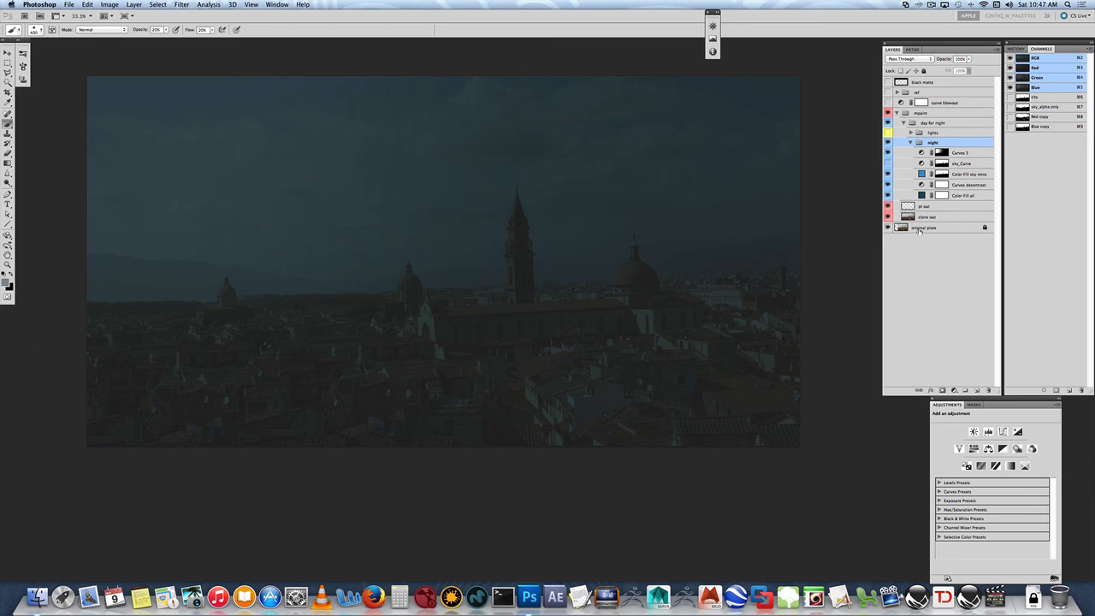
click(934, 133)
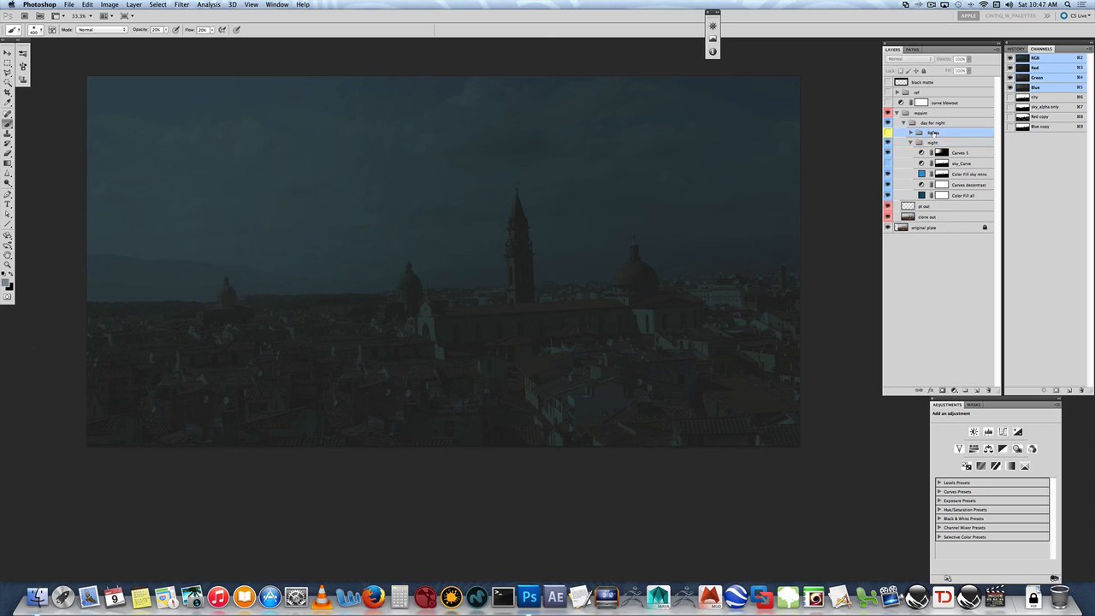